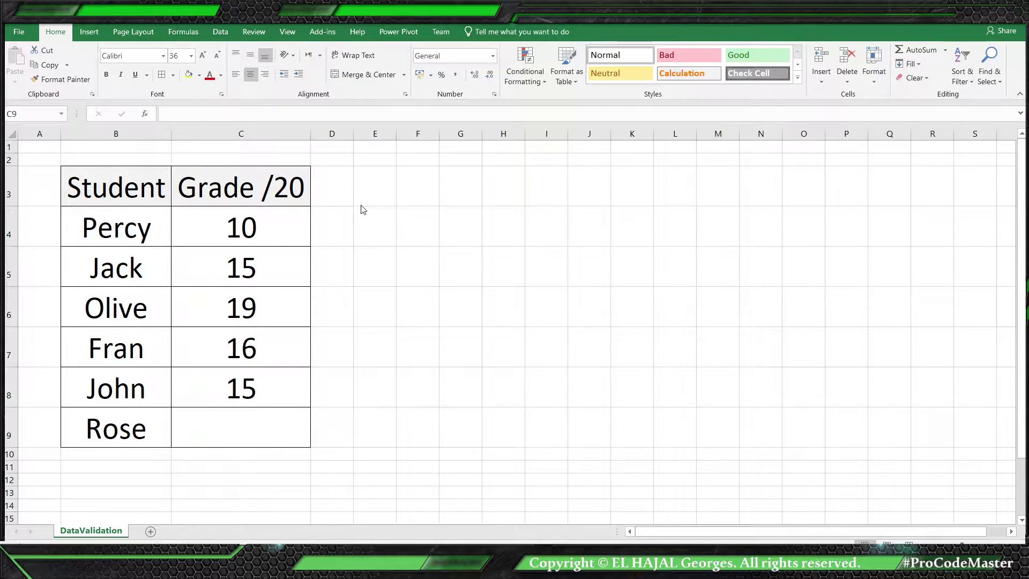
# Enter 300 as a trial grade in cell C9, and clear the cell again
pyautogui.click(251, 227)
pyautogui.click(252, 227)
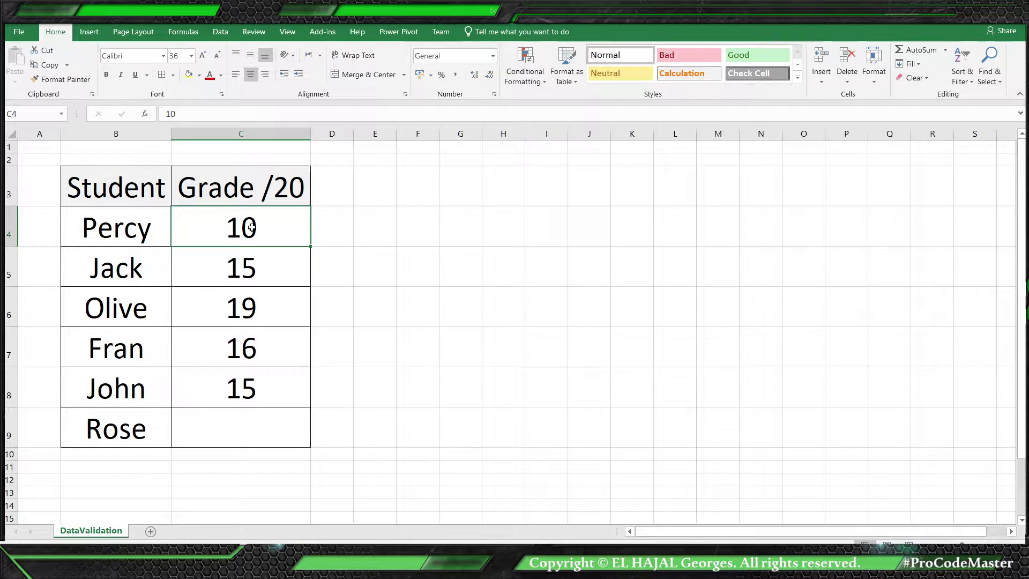
pyautogui.click(237, 421)
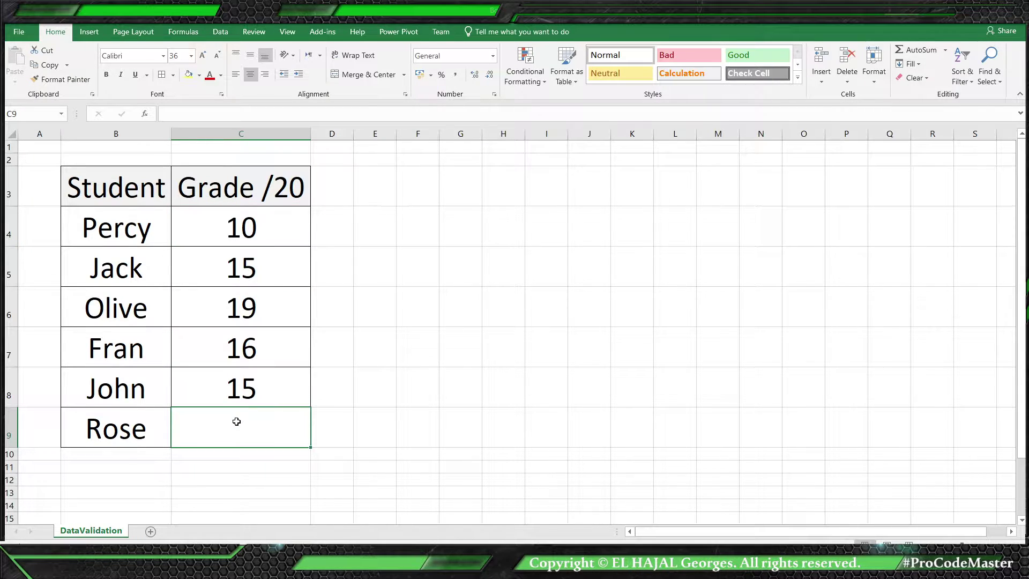
pyautogui.write('300')
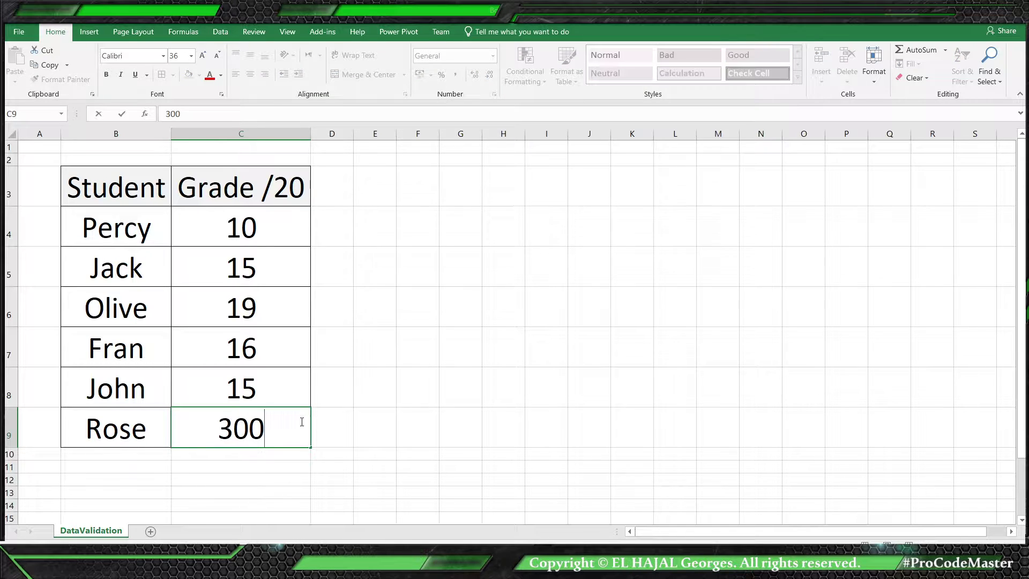
pyautogui.click(320, 421)
pyautogui.click(296, 427)
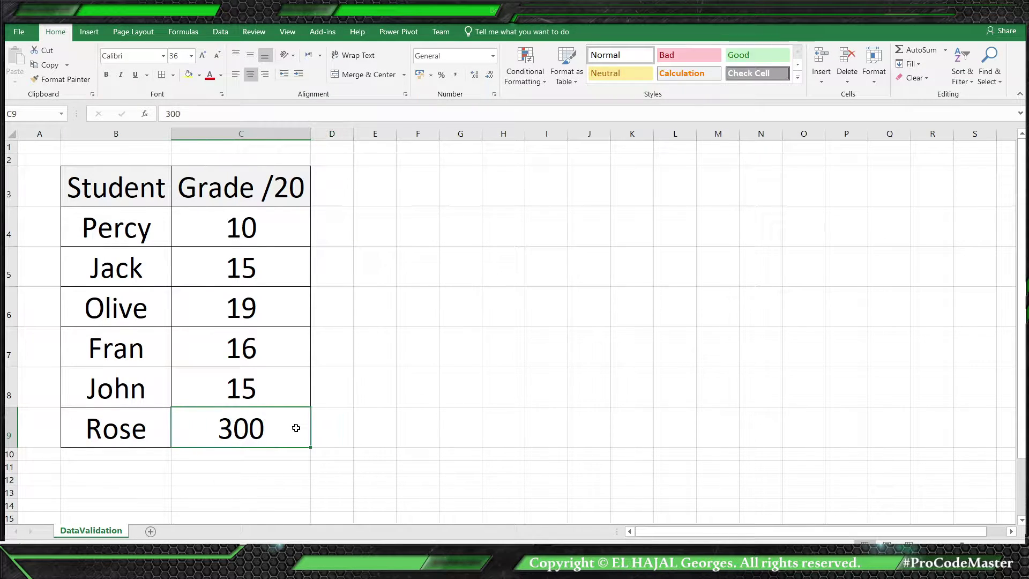
pyautogui.press('Delete')
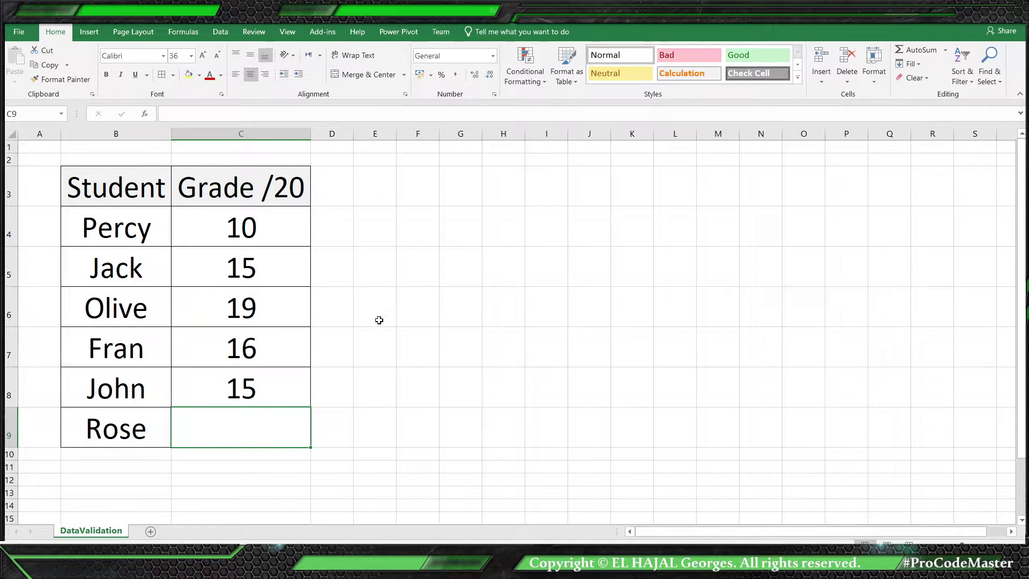
# Open the Data Validation criteria settings for the grade in cell C4
pyautogui.click(287, 224)
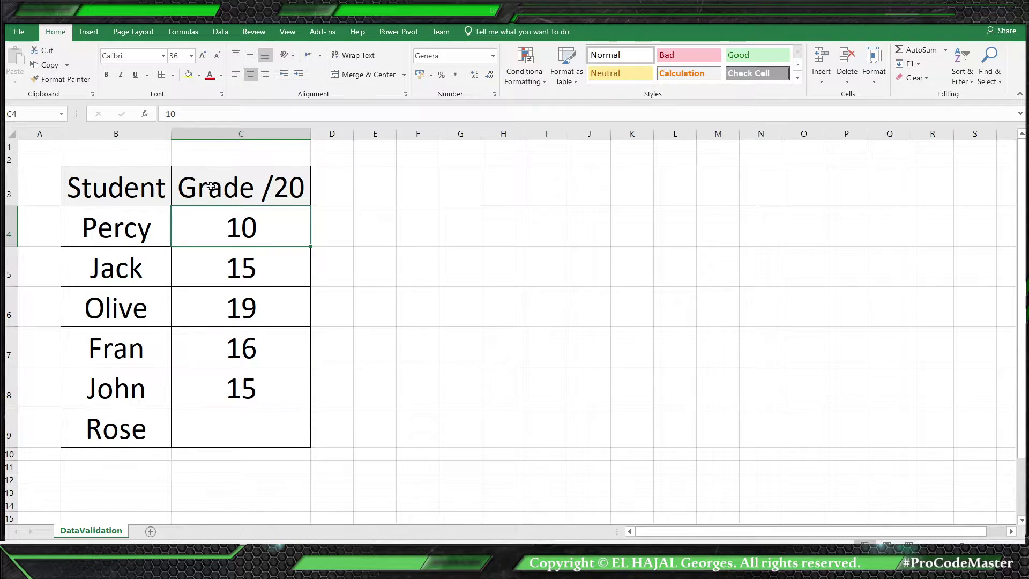
pyautogui.click(220, 32)
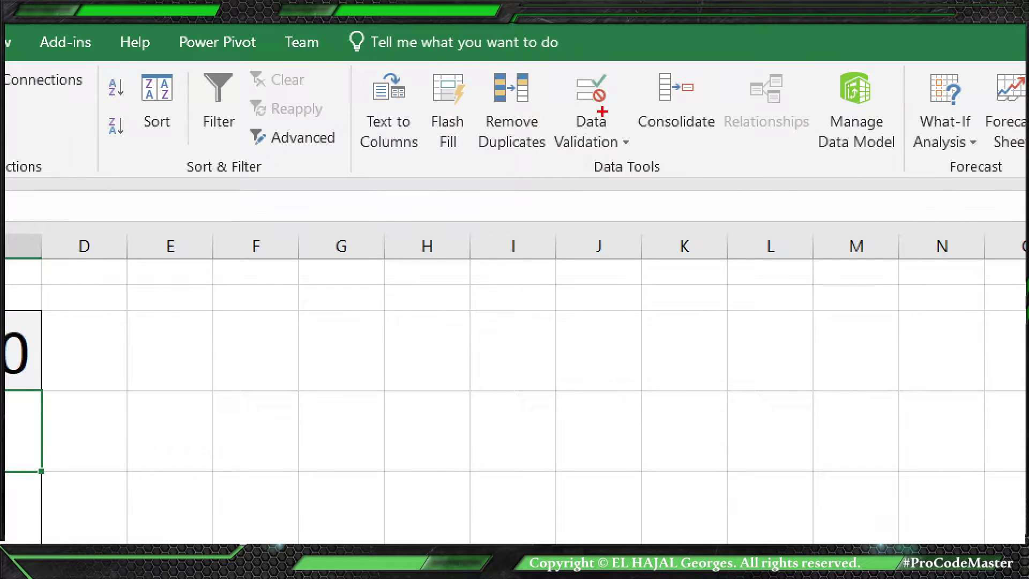
pyautogui.moveTo(628, 63)
pyautogui.mouseDown()
pyautogui.moveTo(567, 56)
pyautogui.moveTo(700, 86)
pyautogui.moveTo(570, 26)
pyautogui.mouseUp()
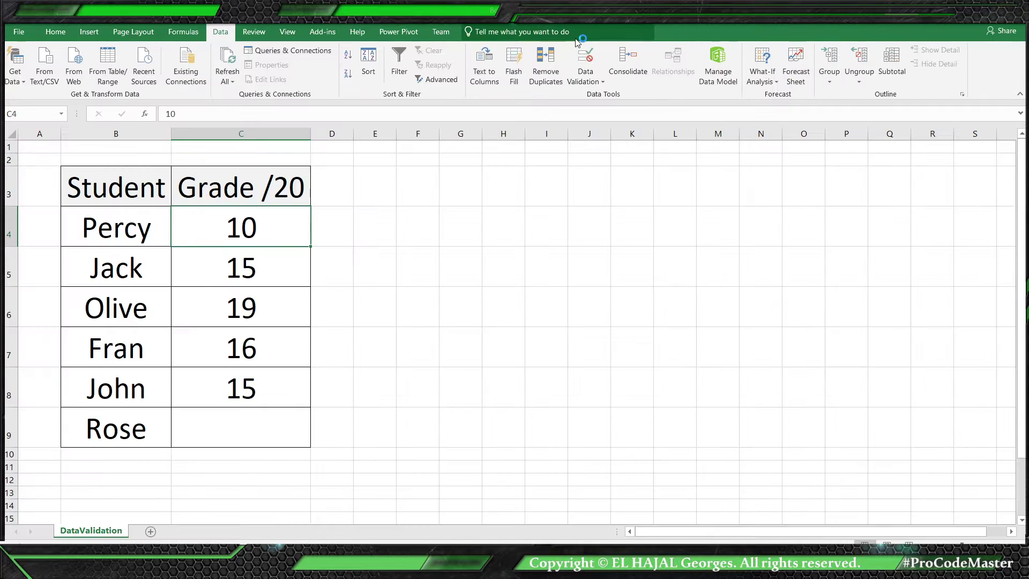
pyautogui.click(607, 148)
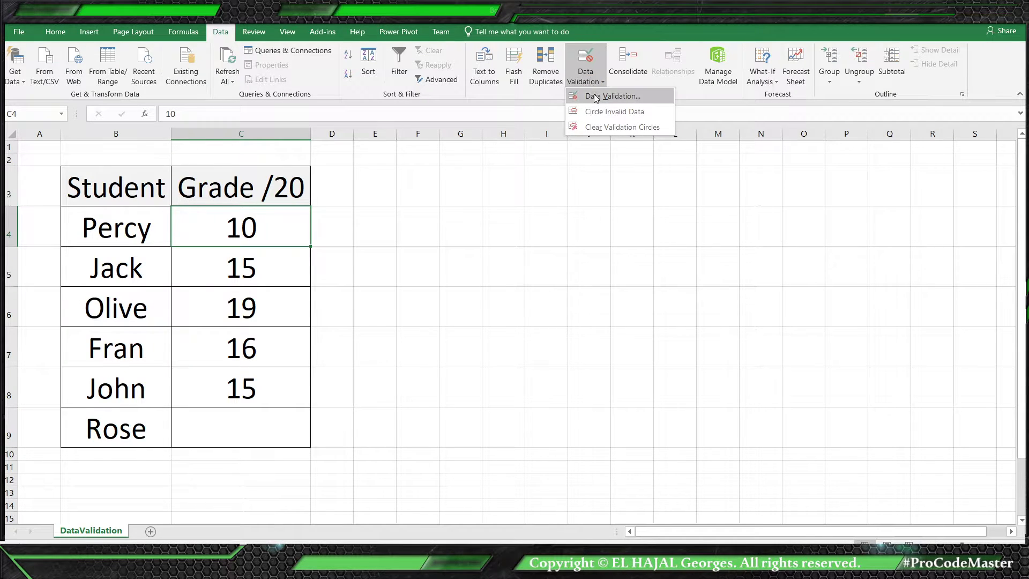
pyautogui.click(597, 96)
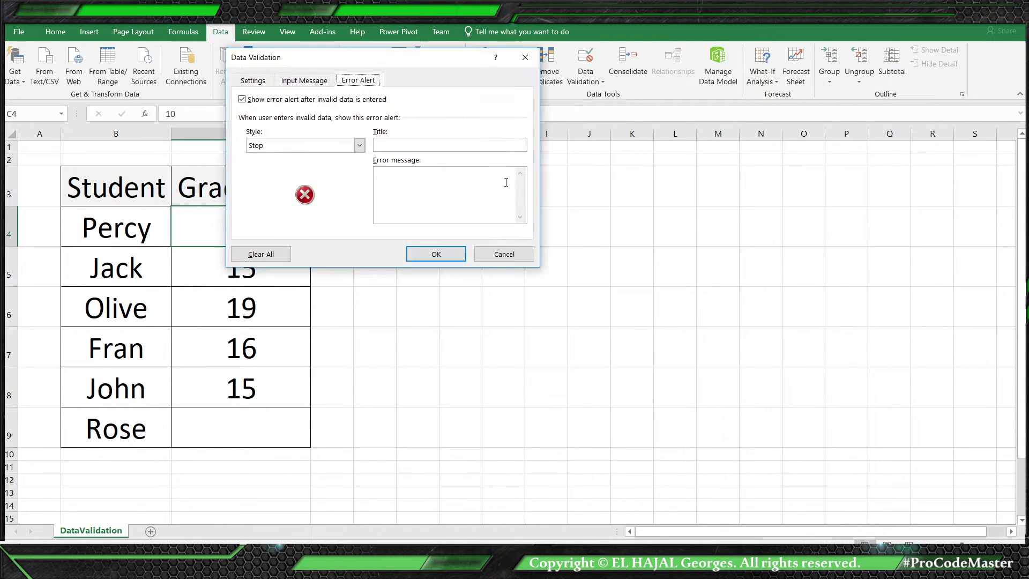
pyautogui.click(252, 81)
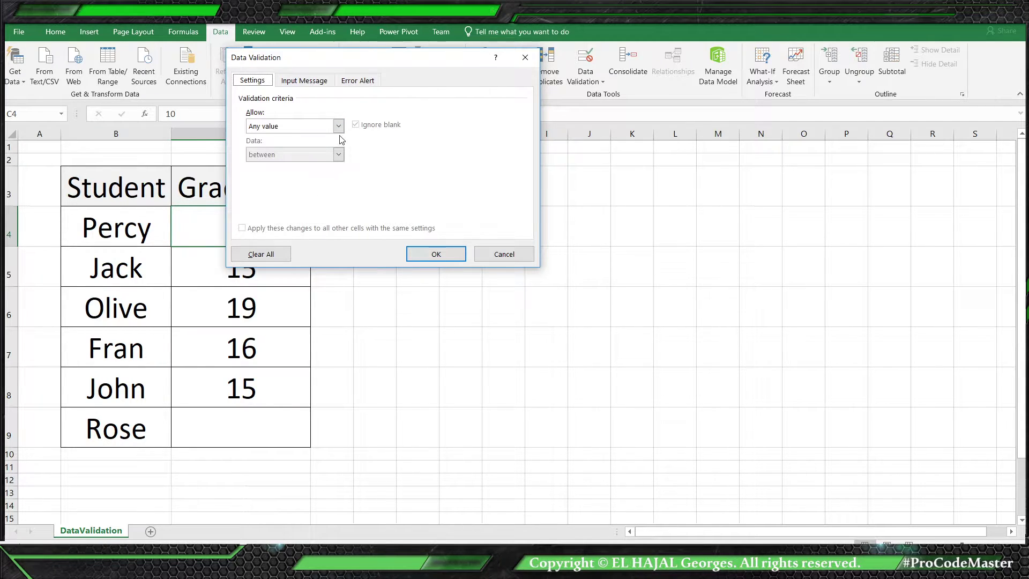
# Set the validation criteria to allow only whole numbers between a minimum of 0 and a maximum of 20
pyautogui.click(316, 129)
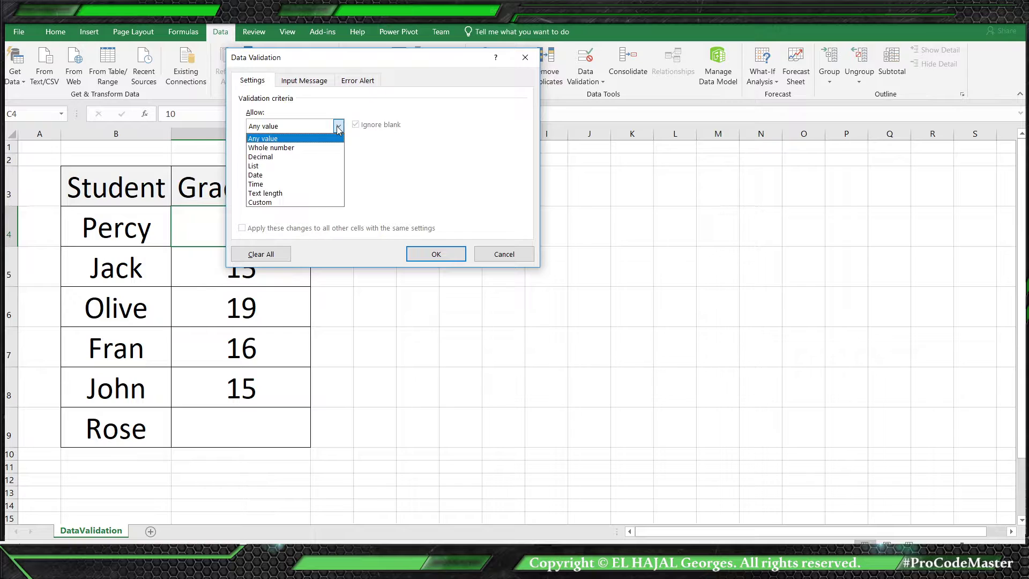
pyautogui.click(302, 148)
pyautogui.click(292, 182)
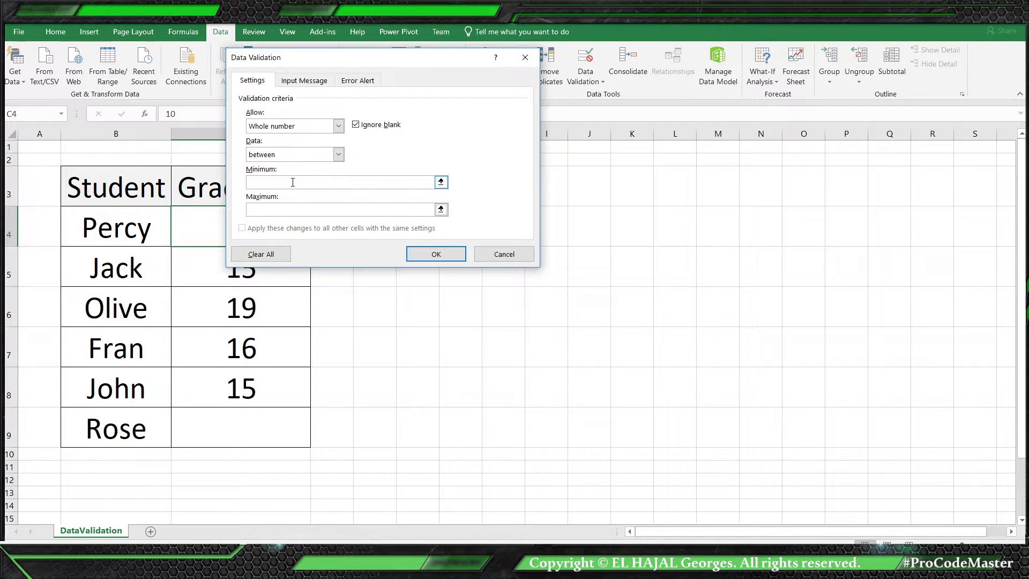
pyautogui.write('0')
pyautogui.click(287, 211)
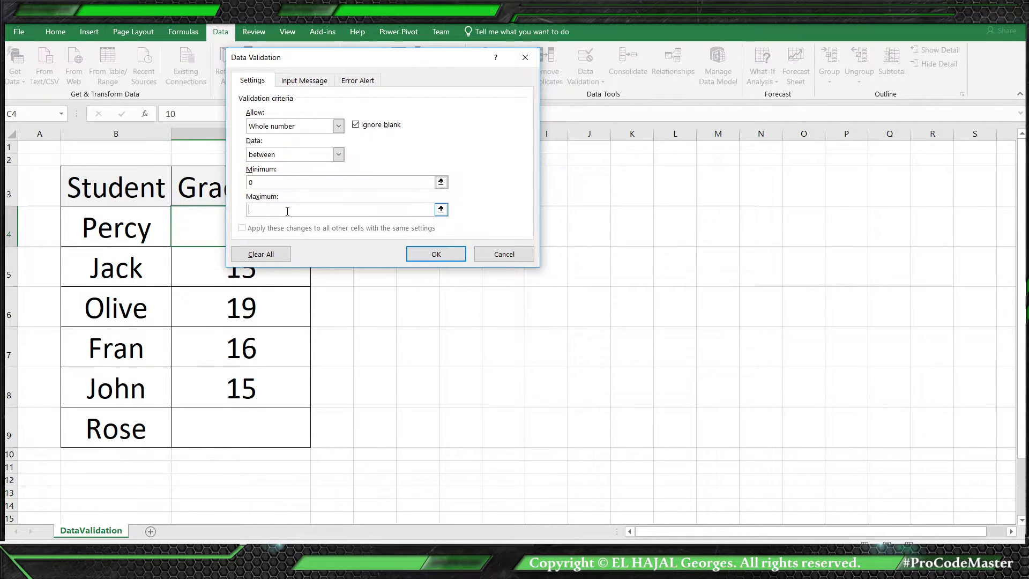
pyautogui.write('20')
pyautogui.click(338, 127)
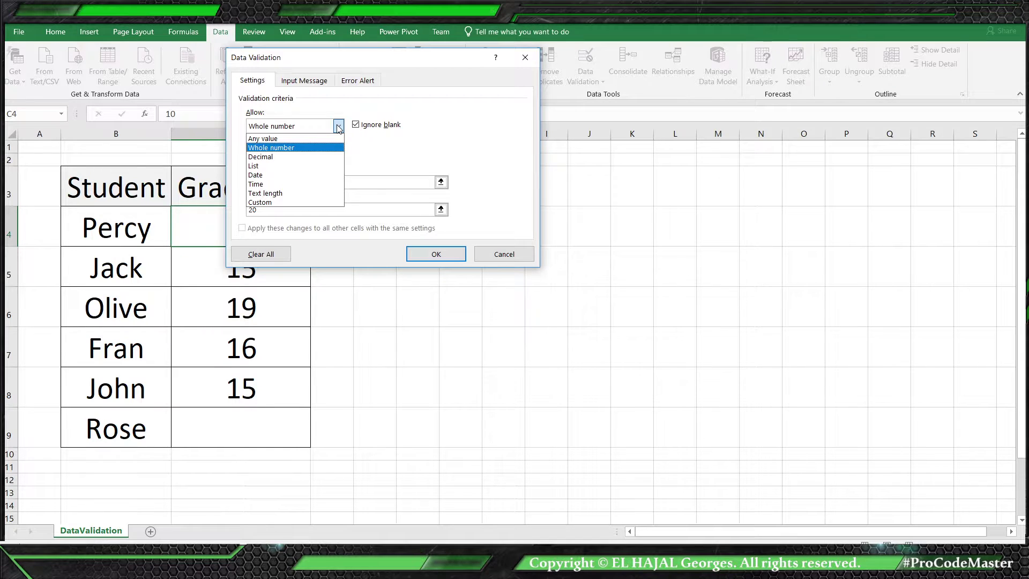
pyautogui.click(356, 116)
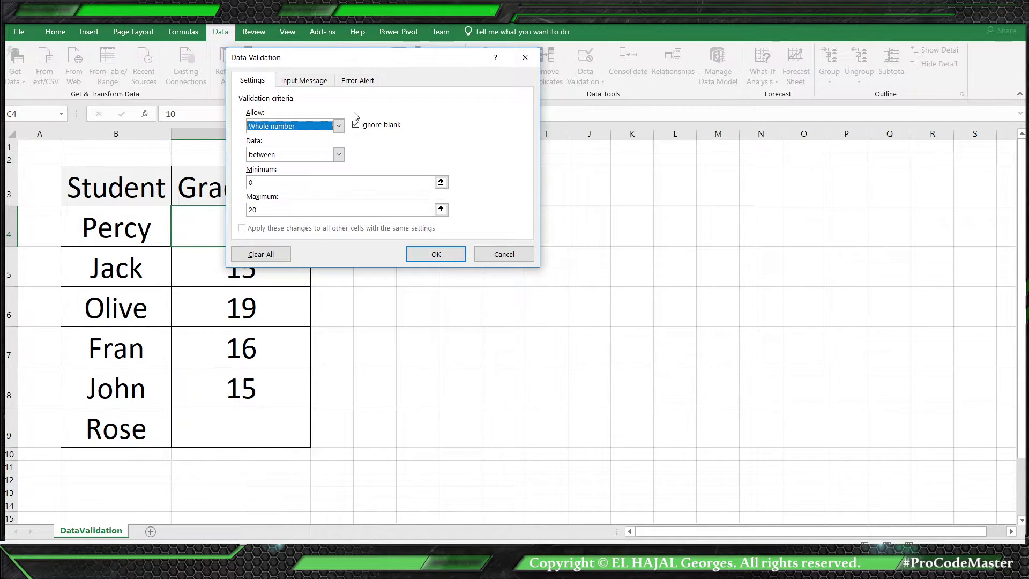
# Add an input message titled "Info" with the text "plz enter a Grade between 0 and 20"
pyautogui.click(323, 85)
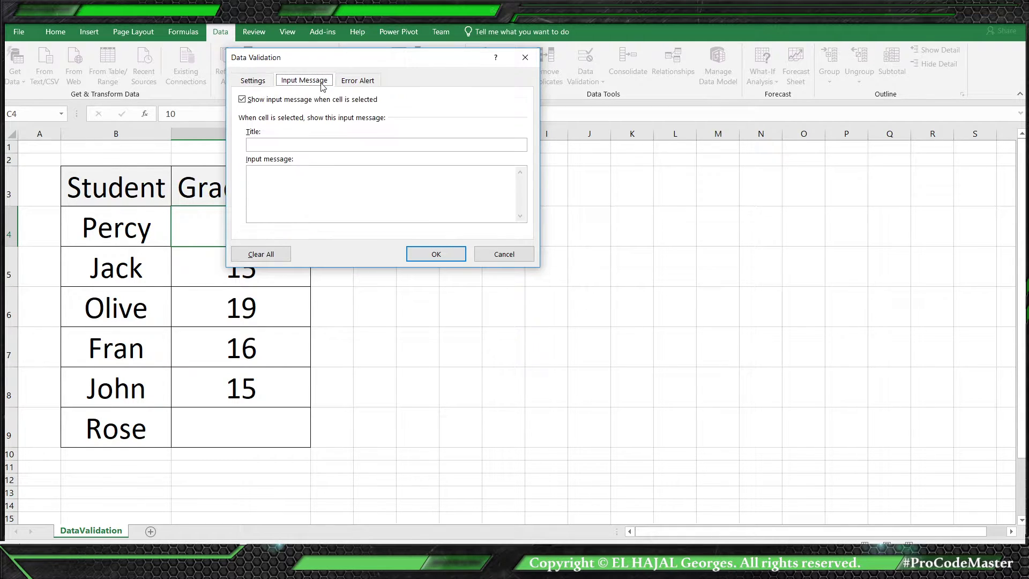
pyautogui.click(282, 146)
pyautogui.click(284, 186)
pyautogui.write('plz enter a Grade between 0')
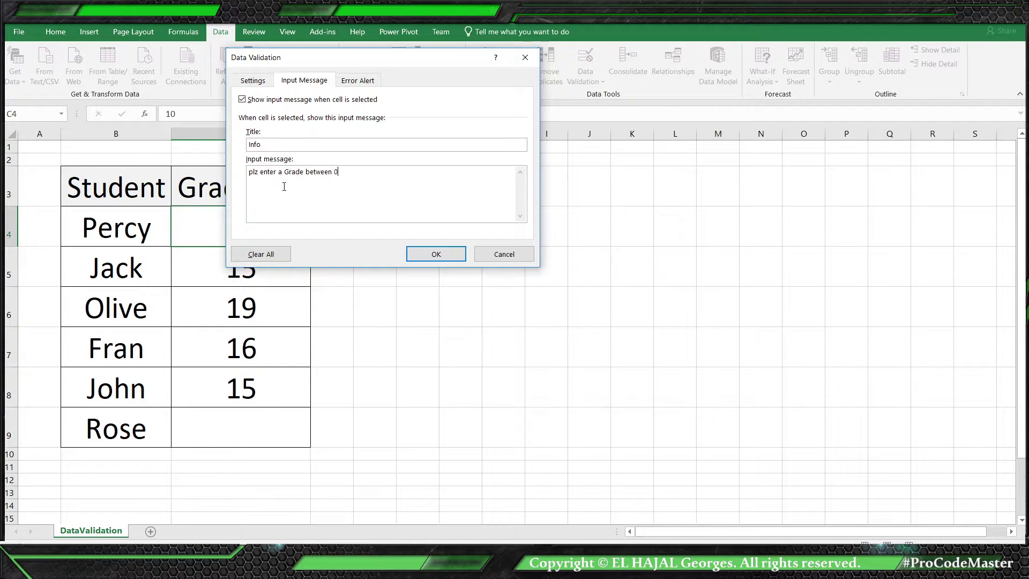
pyautogui.write(' and 20')
# Title the error alert "Error" and copy the input message text into its error message
pyautogui.click(358, 80)
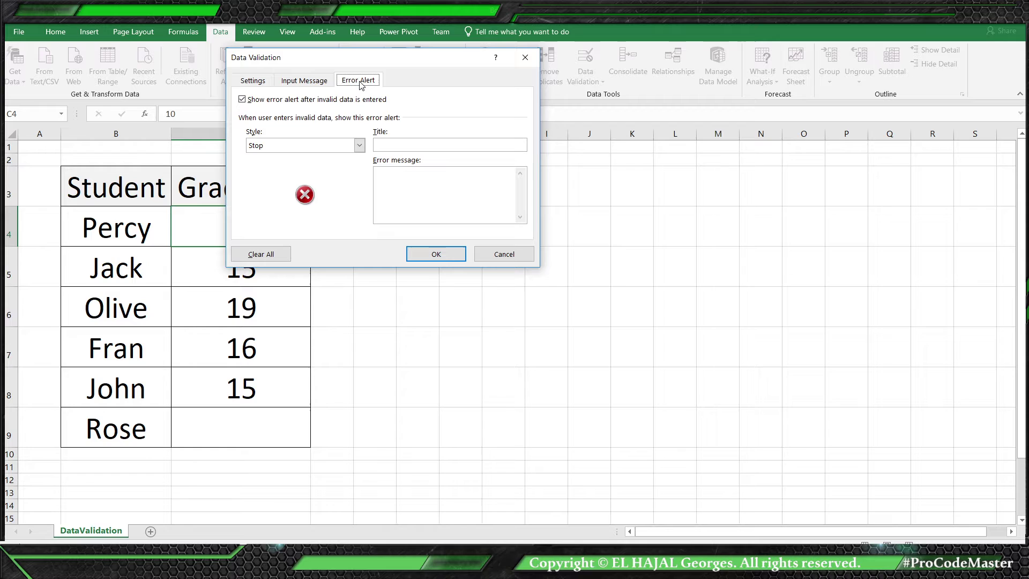
pyautogui.click(397, 145)
pyautogui.write('Error')
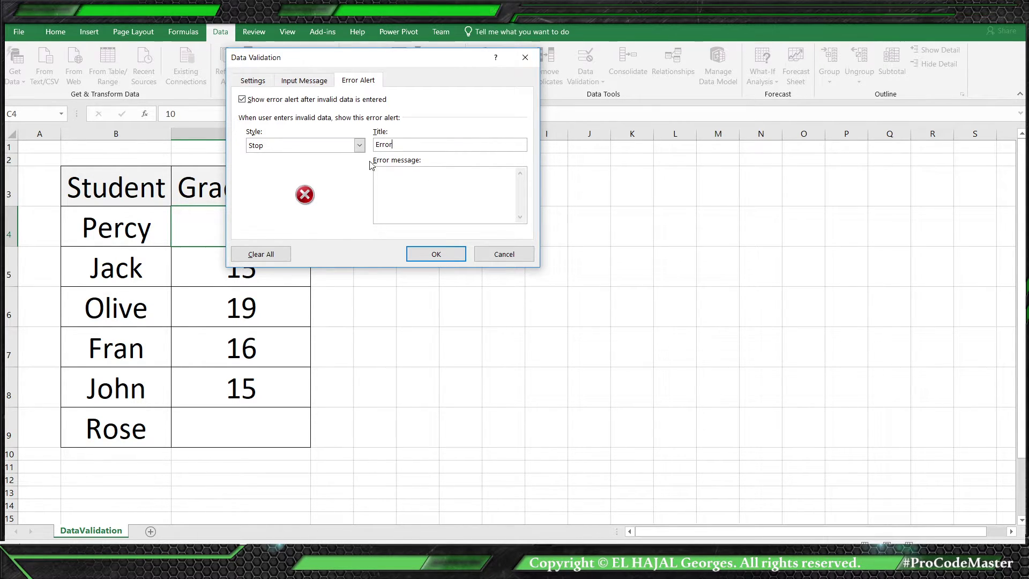
pyautogui.click(304, 80)
pyautogui.moveTo(375, 173); pyautogui.dragTo(253, 175)
pyautogui.hotkey('ctrl', 'c')
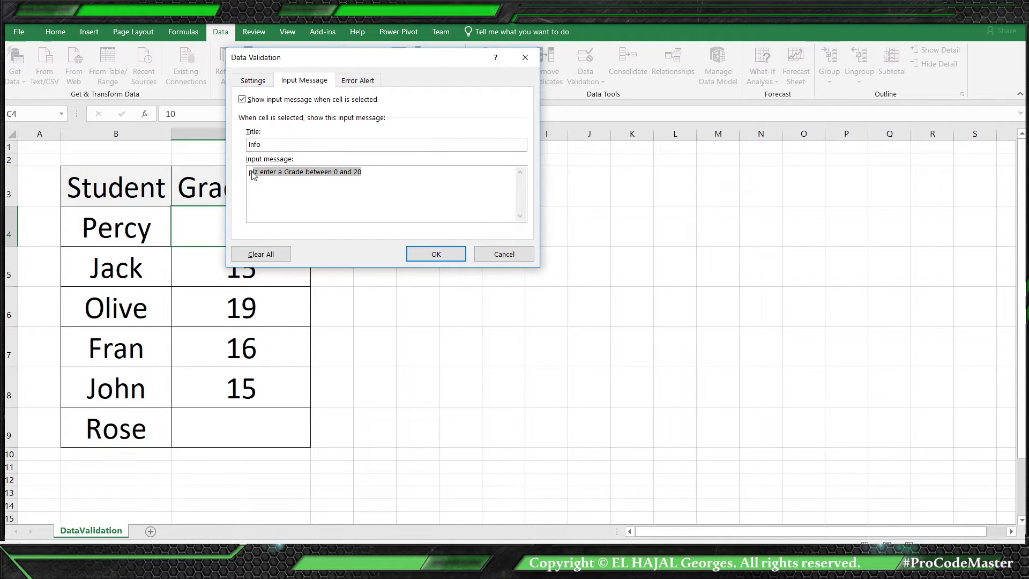
pyautogui.click(367, 83)
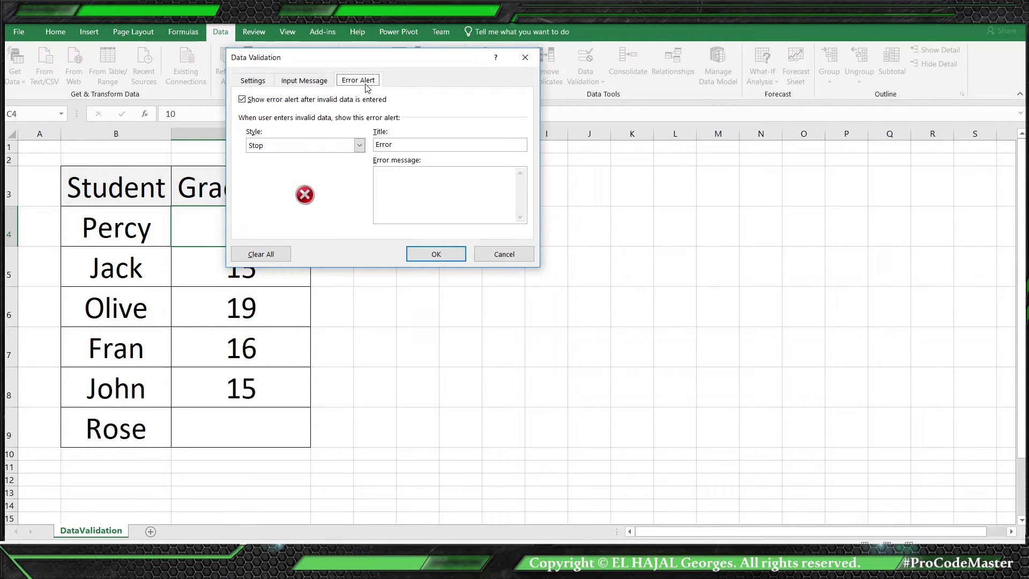
pyautogui.click(388, 179)
pyautogui.hotkey('ctrl', 'v')
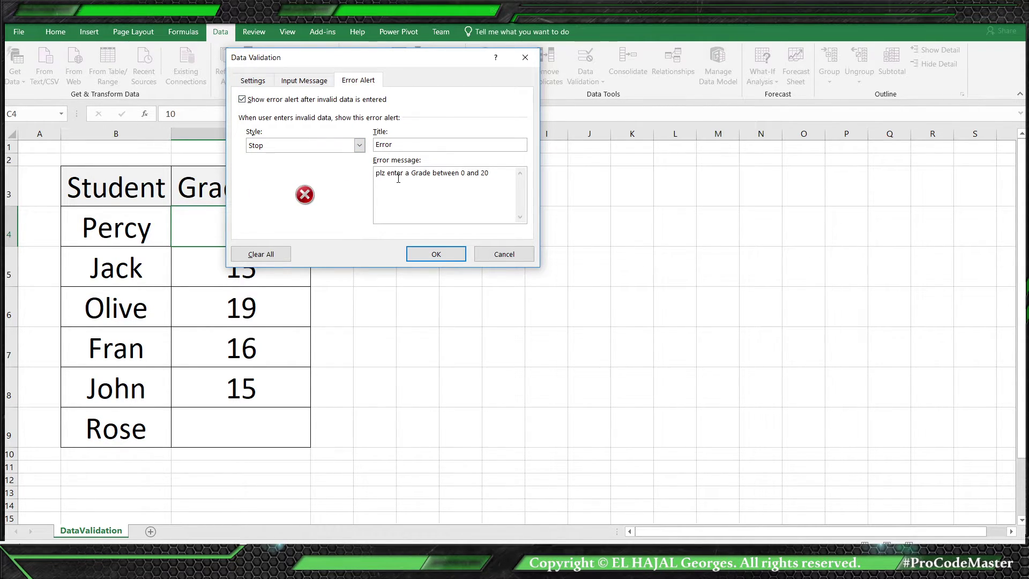
# Reword the error message as "Enter a Grade between 0 and 20 !!!" and apply the validation rule
pyautogui.moveTo(391, 174); pyautogui.dragTo(377, 179)
pyautogui.write('E')
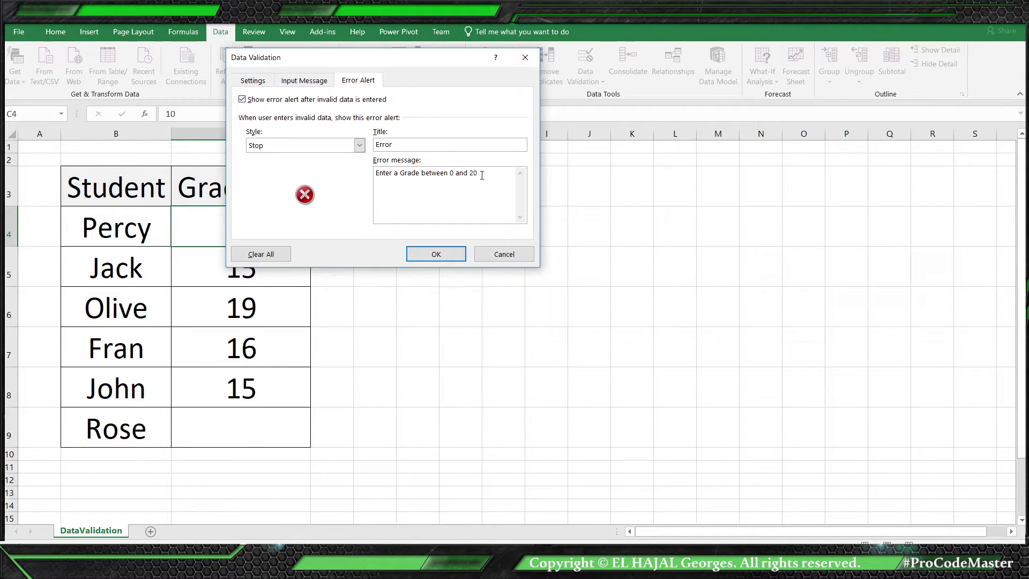
pyautogui.click(483, 175)
pyautogui.write('!!!')
pyautogui.click(436, 254)
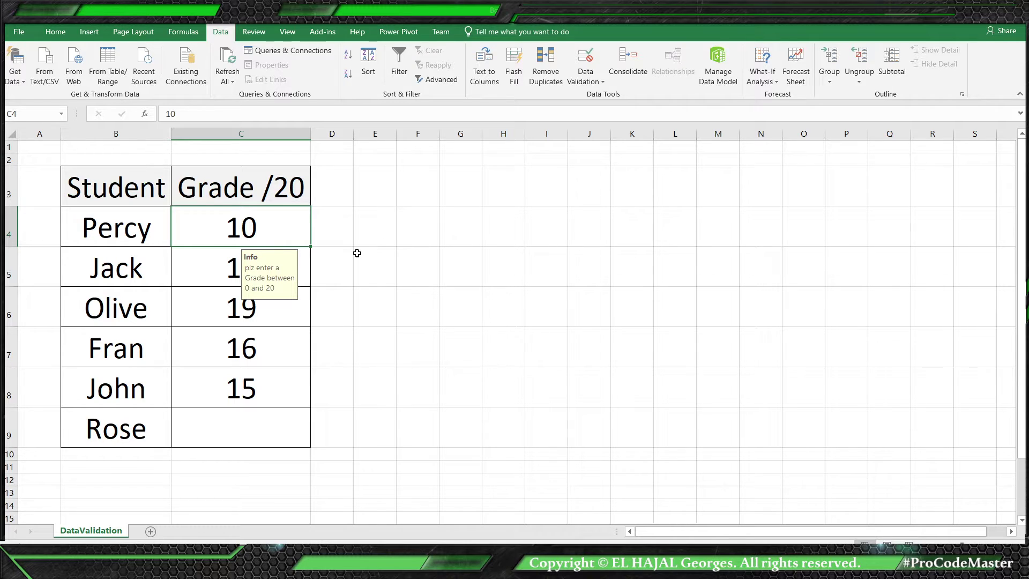
# Try to replace the grade in cell C4 with 888 to test the validation rule
pyautogui.click(223, 256)
pyautogui.click(230, 226)
pyautogui.doubleClick(288, 225)
pyautogui.moveTo(289, 225); pyautogui.dragTo(224, 221)
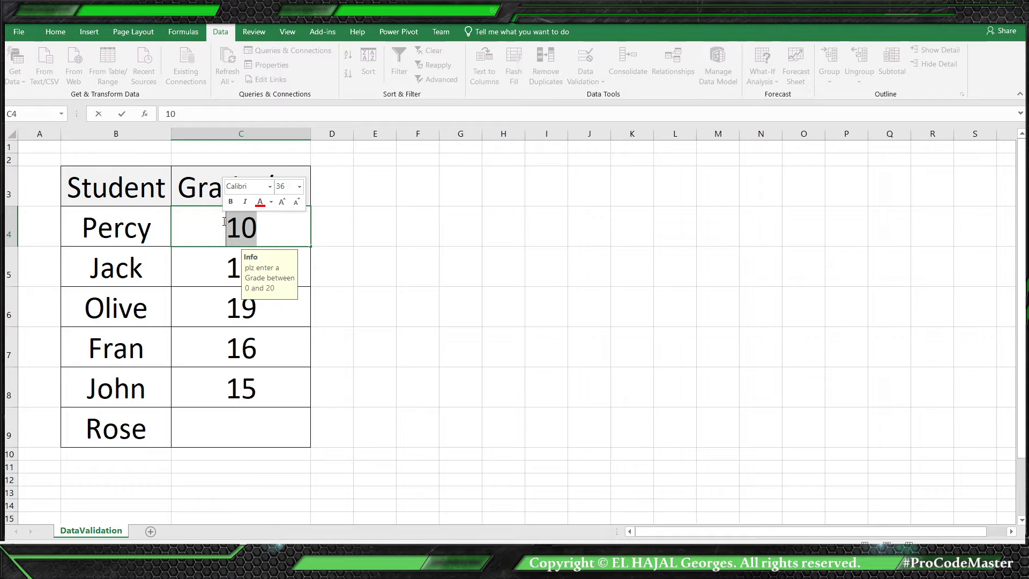
pyautogui.write('888')
pyautogui.press('Return')
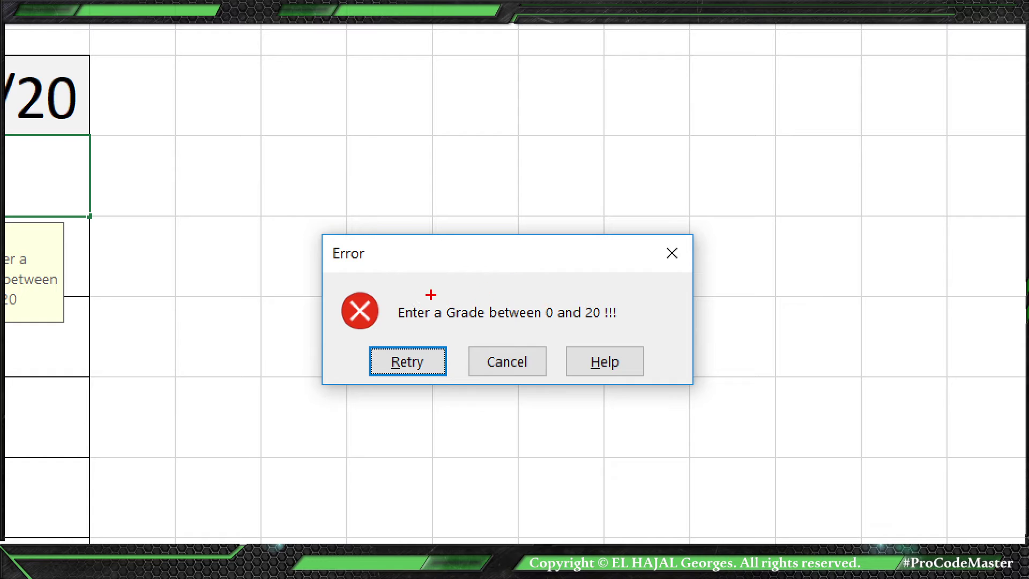
pyautogui.moveTo(390, 274)
pyautogui.mouseDown()
pyautogui.moveTo(391, 346)
pyautogui.moveTo(648, 349)
pyautogui.moveTo(358, 278)
pyautogui.moveTo(323, 282)
pyautogui.mouseUp()
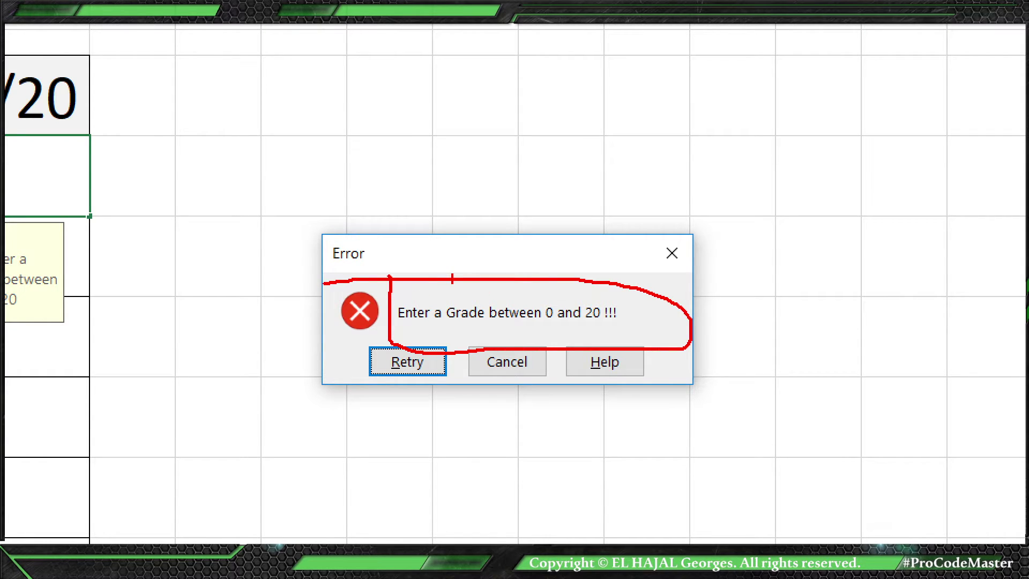
pyautogui.press('Escape')
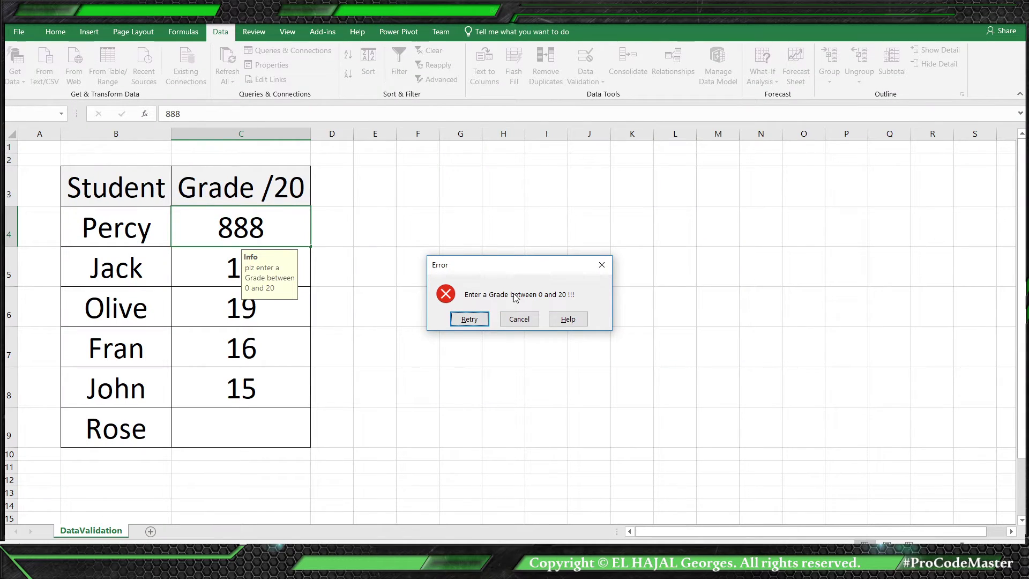
# Retry the rejected entry in cell C4 with the grade 5
pyautogui.click(456, 318)
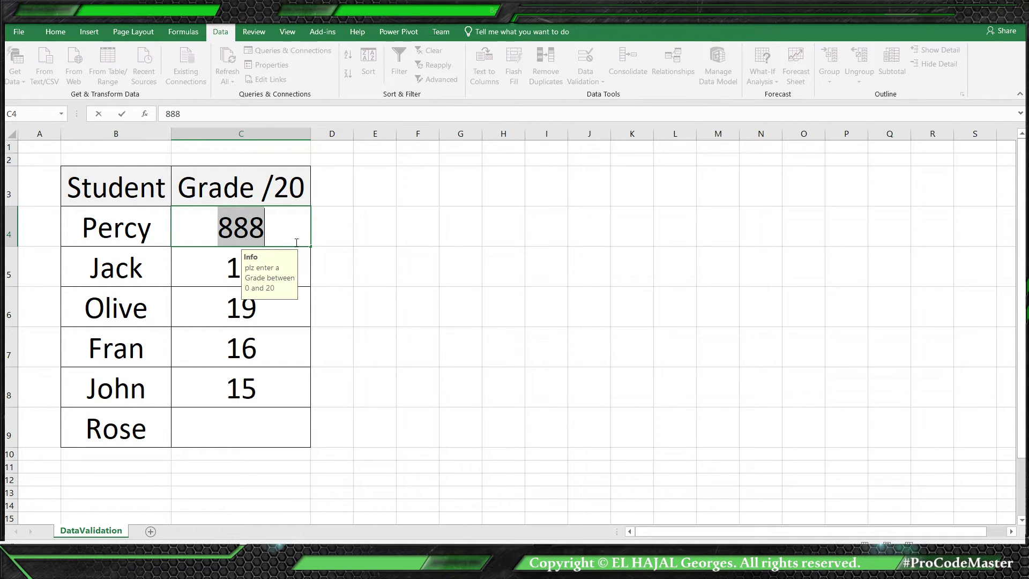
pyautogui.write('5')
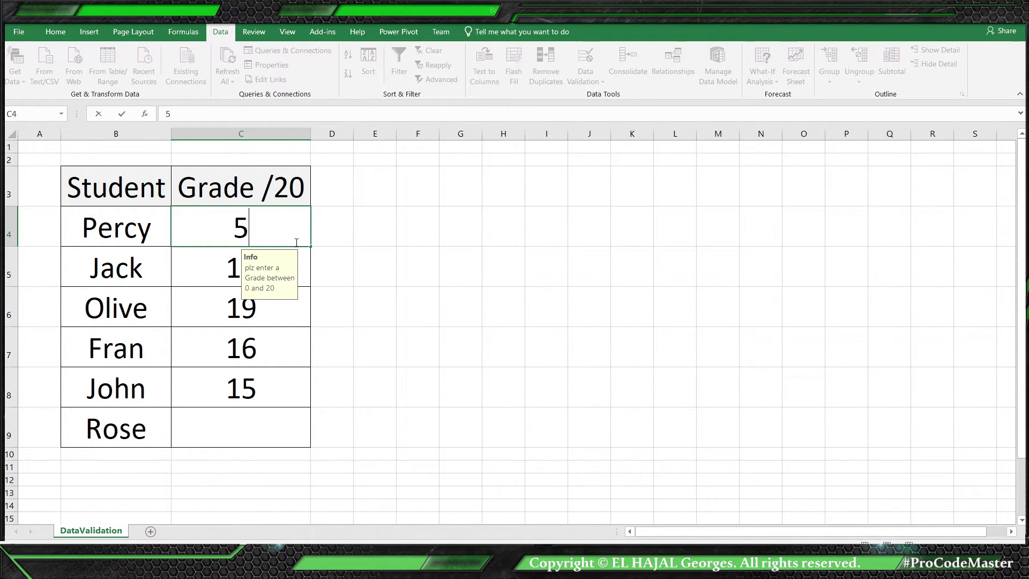
pyautogui.click(349, 238)
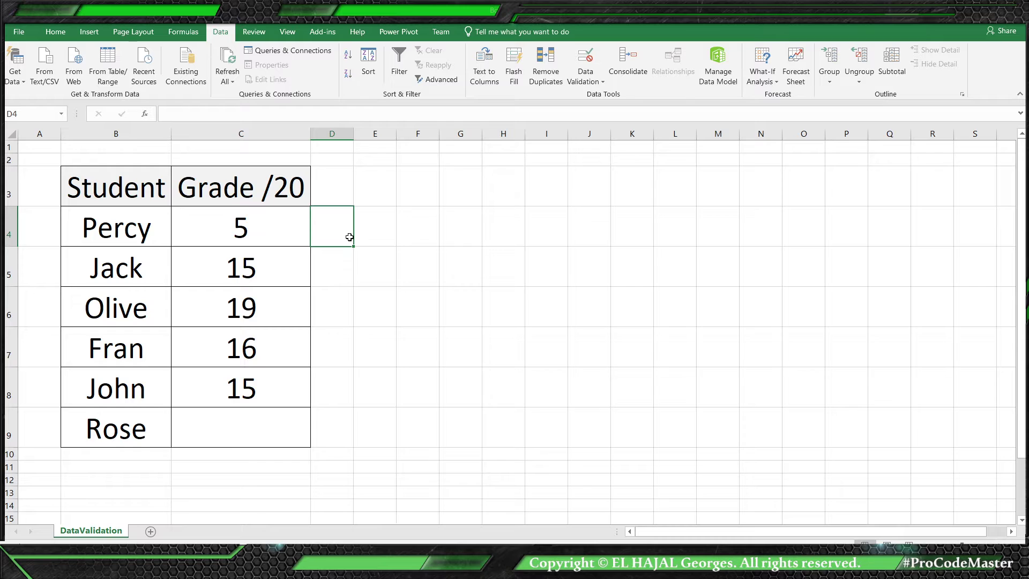
# Enter 400 in cell C5 to check whether the rule applies there, and reselect cell C4
pyautogui.click(284, 264)
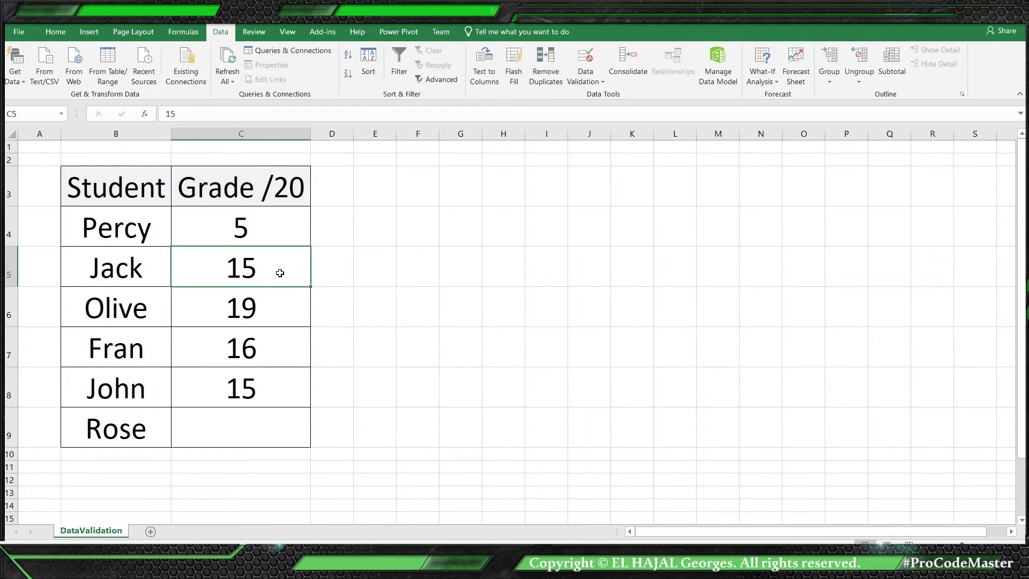
pyautogui.write('400')
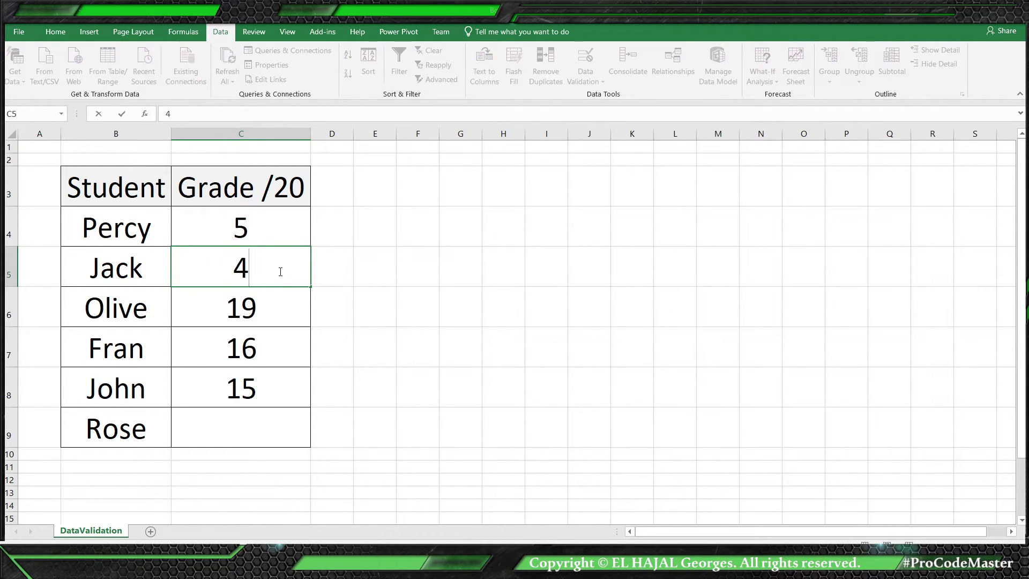
pyautogui.click(327, 271)
pyautogui.click(277, 230)
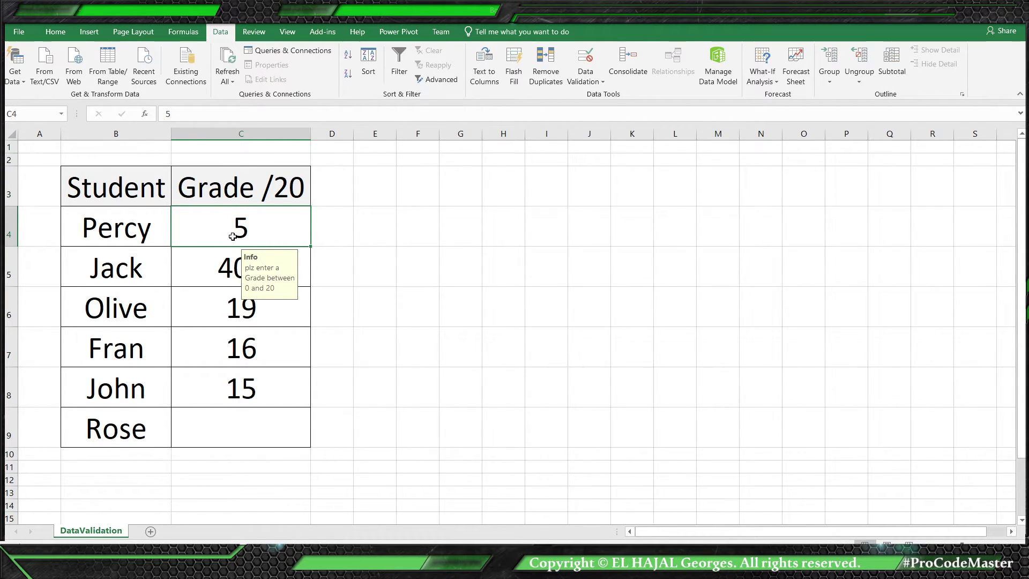
# Restrict cells C5 through C9 to whole numbers between 0 and 20 with a data validation rule
pyautogui.click(218, 270)
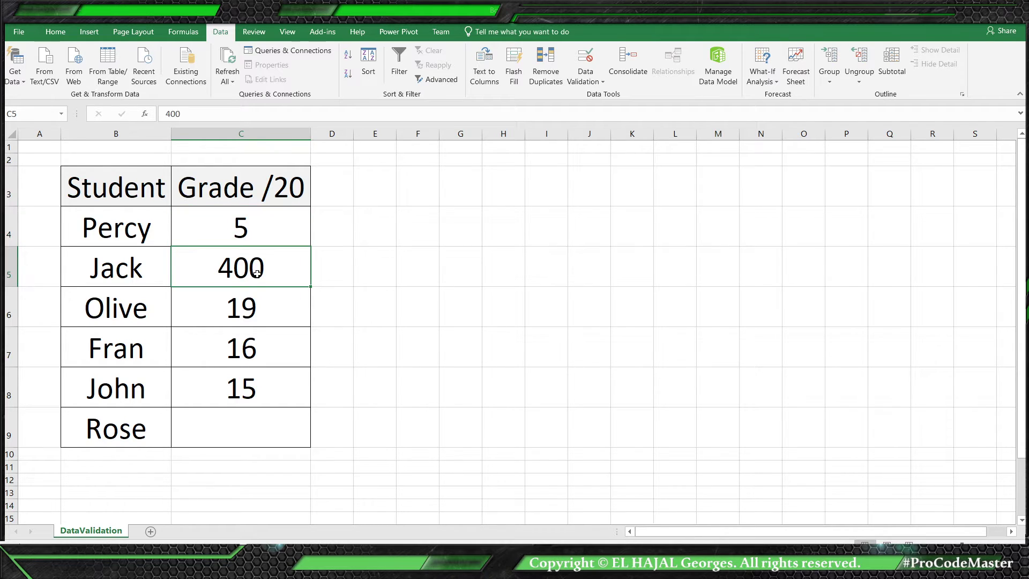
pyautogui.moveTo(202, 262); pyautogui.dragTo(202, 416)
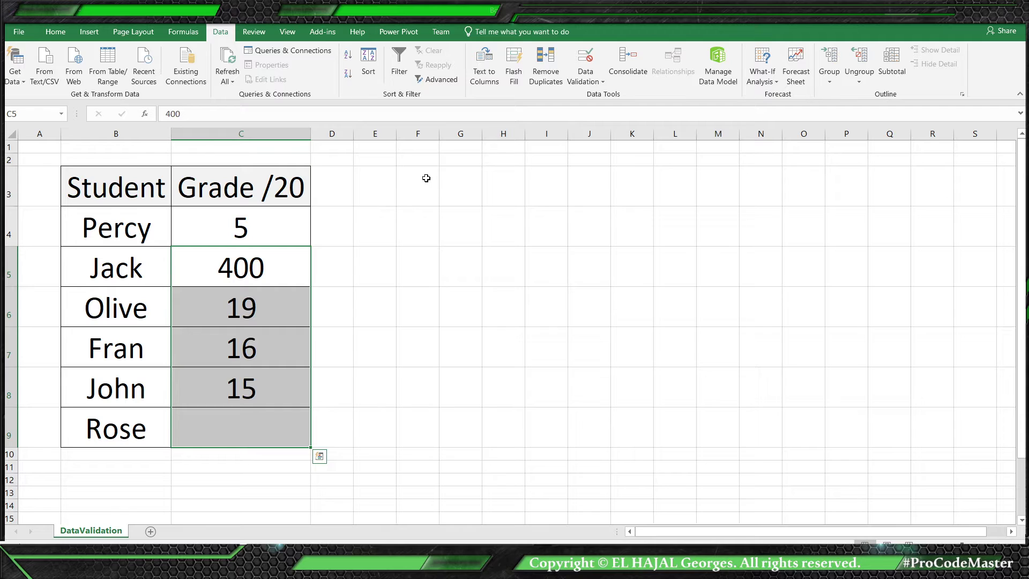
pyautogui.click(583, 80)
pyautogui.click(593, 95)
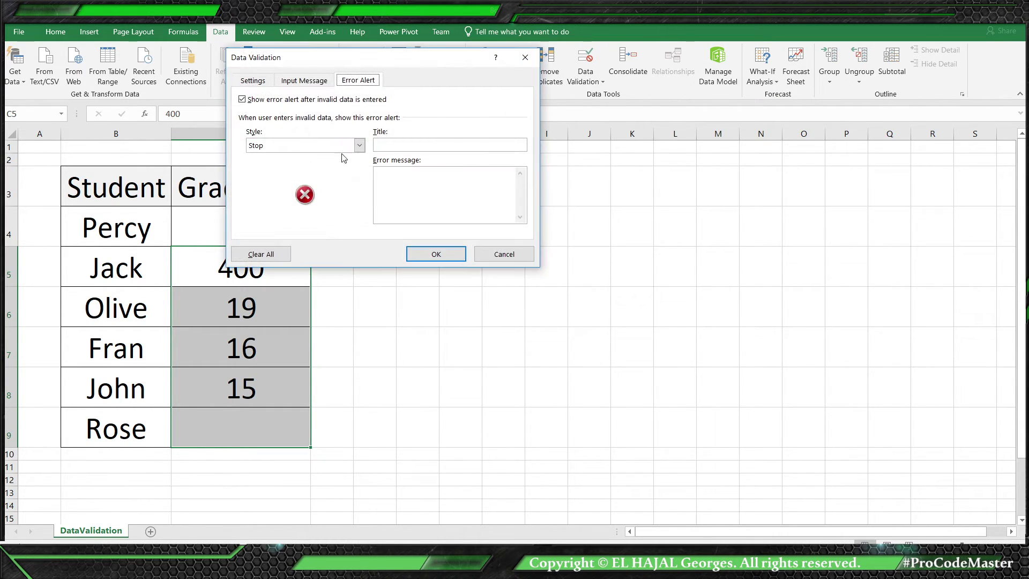
pyautogui.click(252, 81)
pyautogui.click(338, 126)
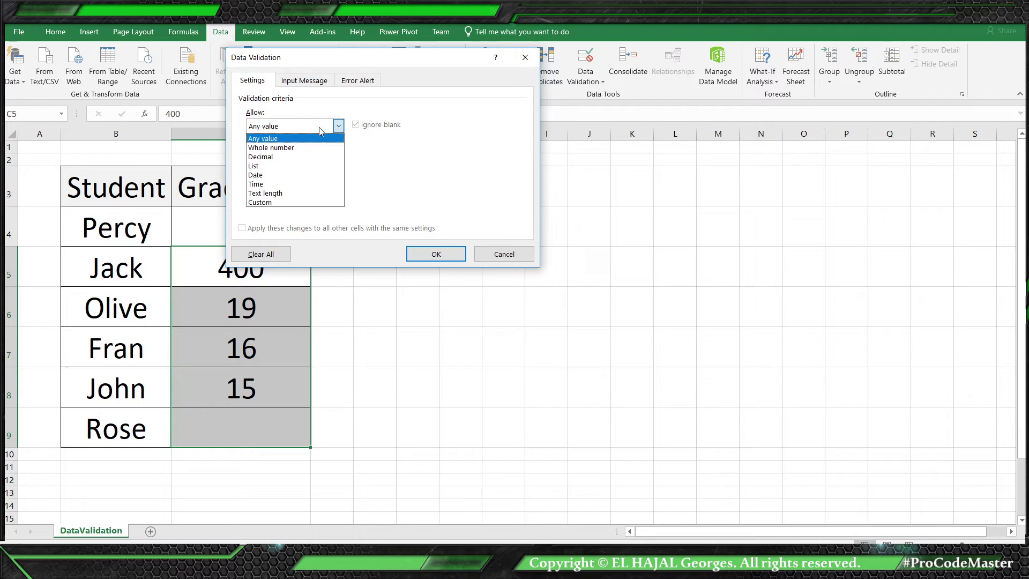
pyautogui.click(297, 147)
pyautogui.click(270, 179)
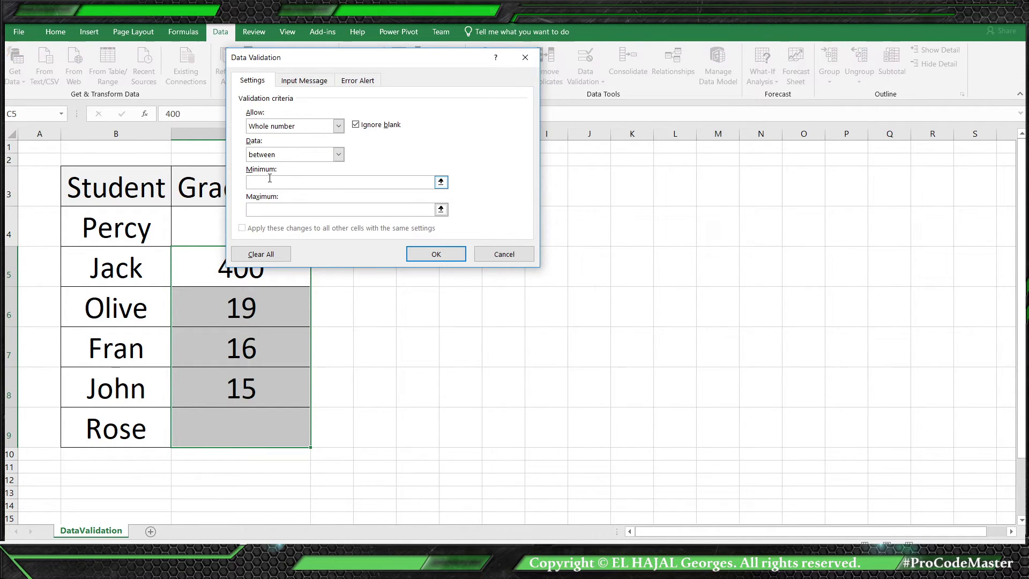
pyautogui.write('0')
pyautogui.click(269, 209)
# Give the rule an input message titled "info" that reads "plz enter a Grade between 0 and 20"
pyautogui.click(307, 82)
pyautogui.click(287, 175)
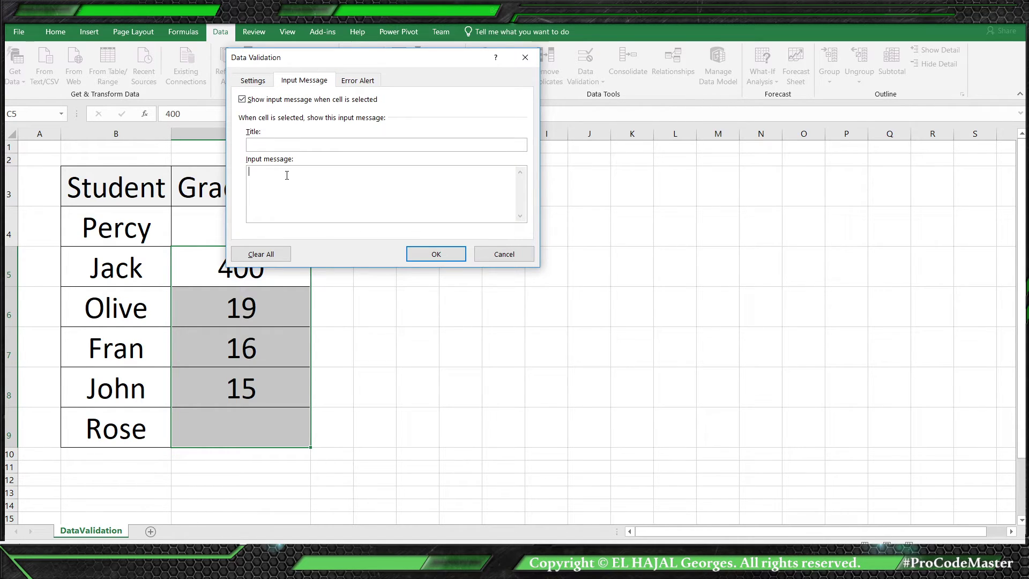
pyautogui.write('plz enter a Grade between 0 and 20')
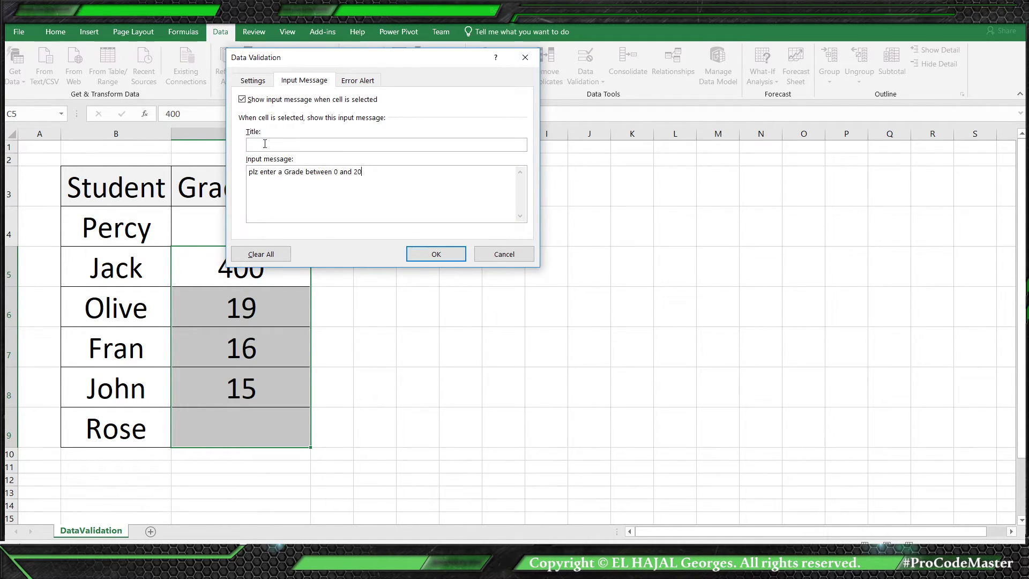
pyautogui.click(264, 143)
pyautogui.write('info')
# Add a Stop error alert titled "Error" with the message "Enter a Grade between 0 and 20 !!!" and apply the rule
pyautogui.click(357, 82)
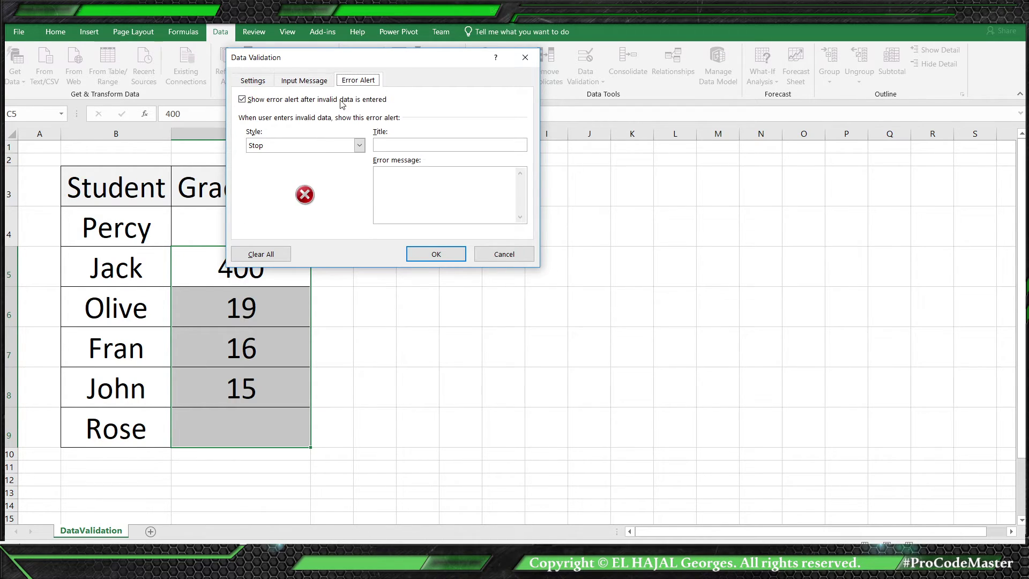
pyautogui.click(394, 148)
pyautogui.write('Erro')
pyautogui.write('plz enter a Grade between 0 and 20')
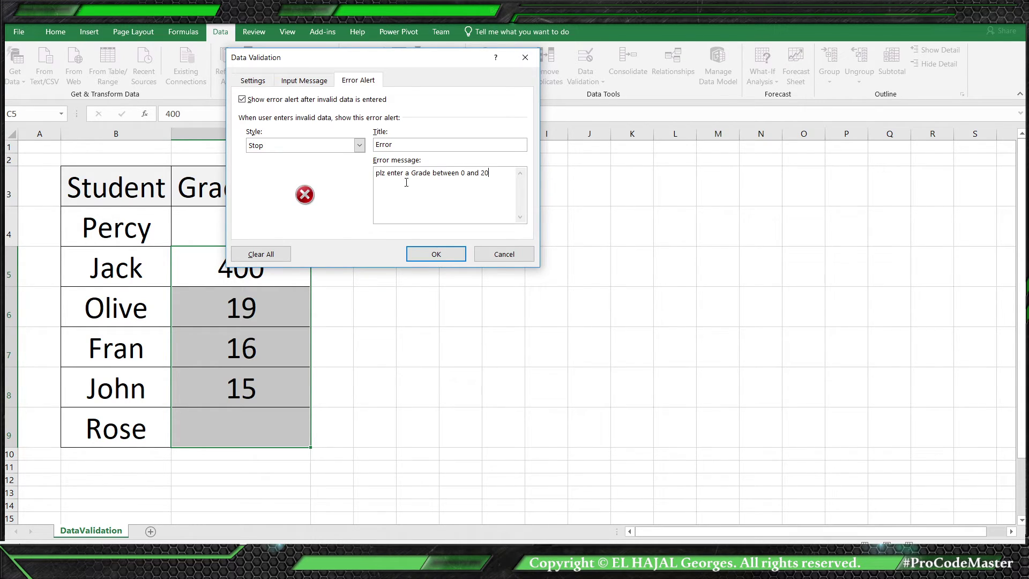
pyautogui.write(' !!!')
pyautogui.moveTo(389, 174); pyautogui.dragTo(372, 172)
pyautogui.write('E')
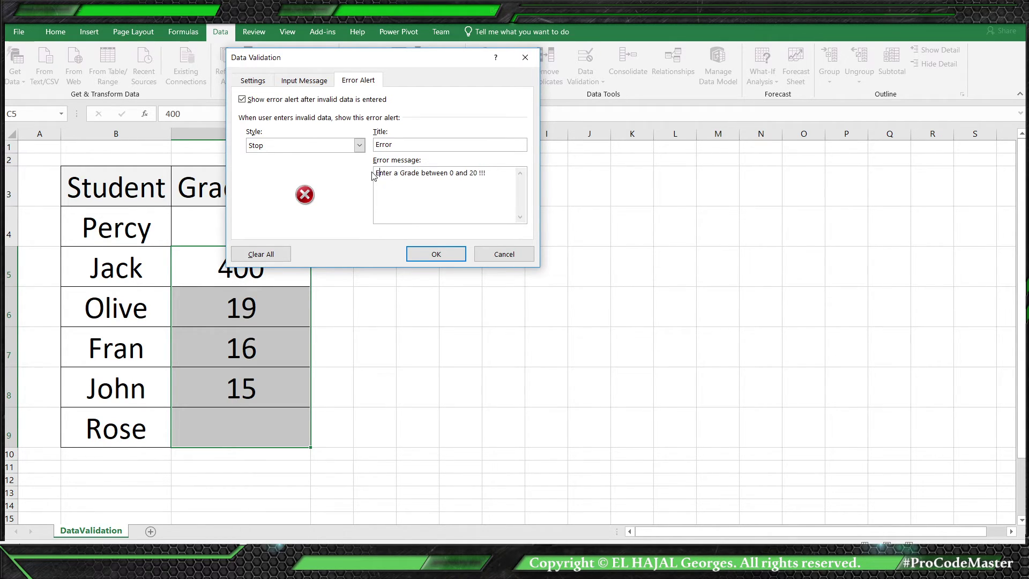
pyautogui.click(438, 255)
pyautogui.click(441, 257)
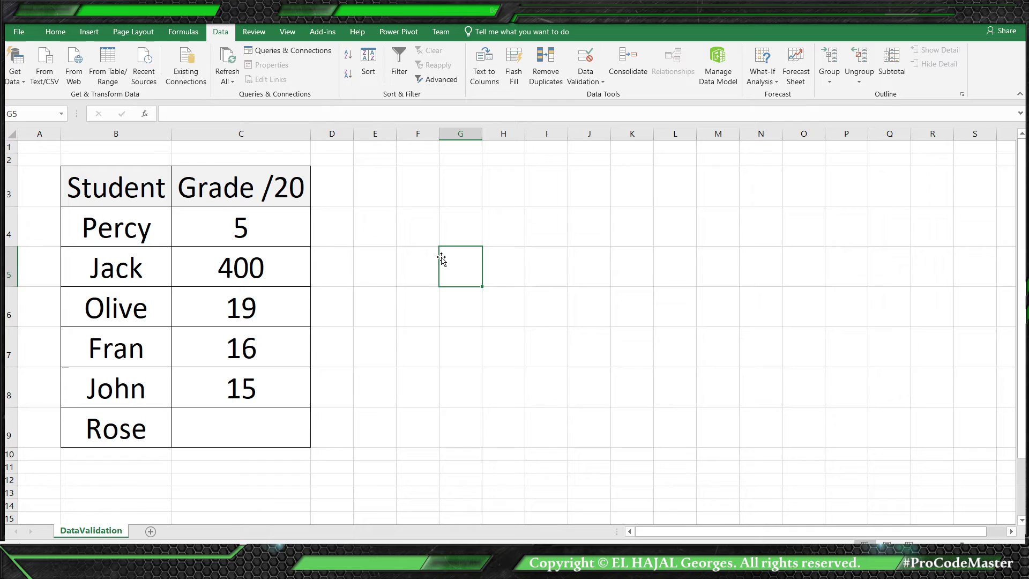
# Replace the out-of-range grade in cell C5 with 5 and reselect the cell
pyautogui.click(293, 260)
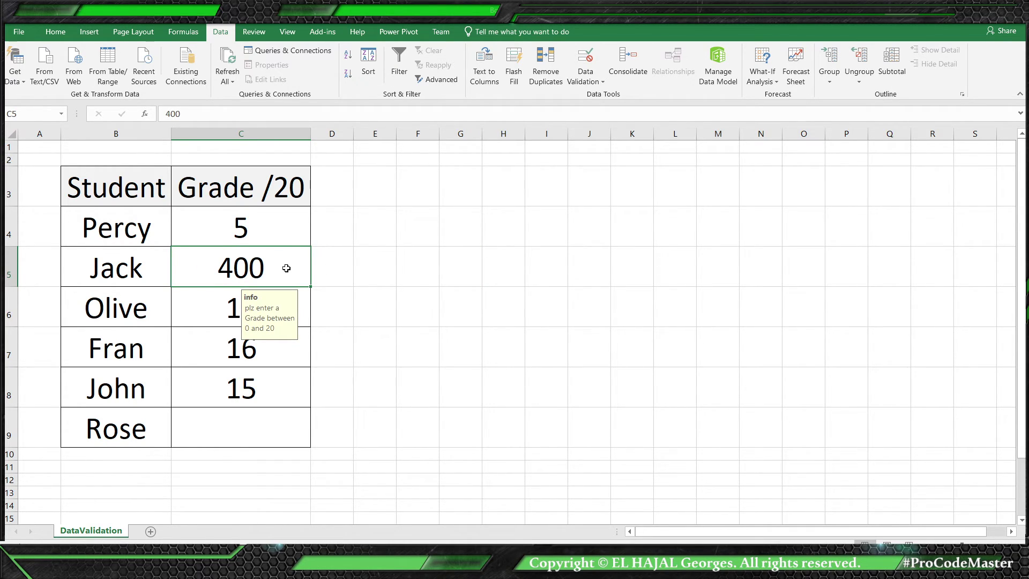
pyautogui.hotkey('ctrl', 'z')
pyautogui.click(390, 259)
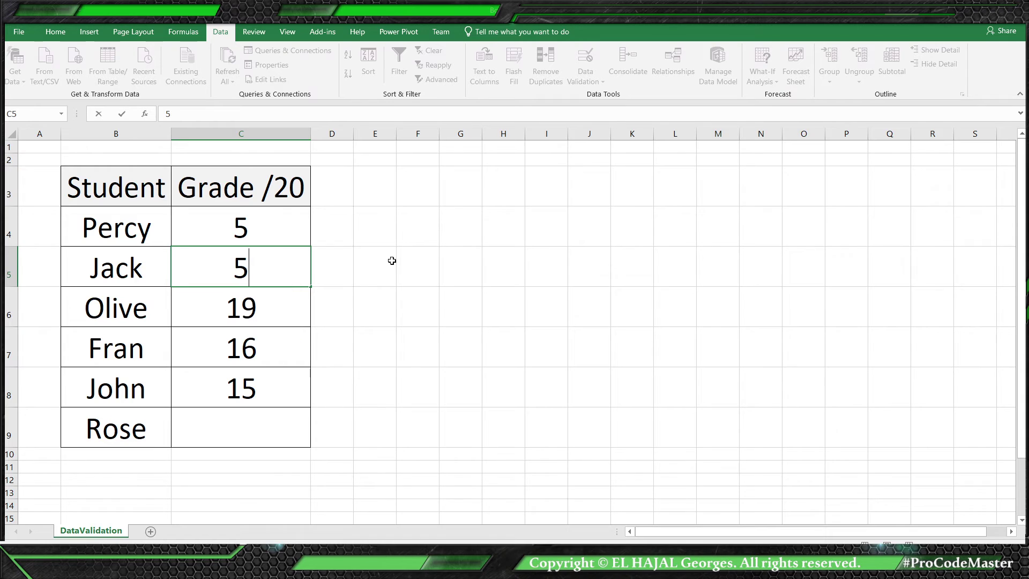
pyautogui.click(298, 261)
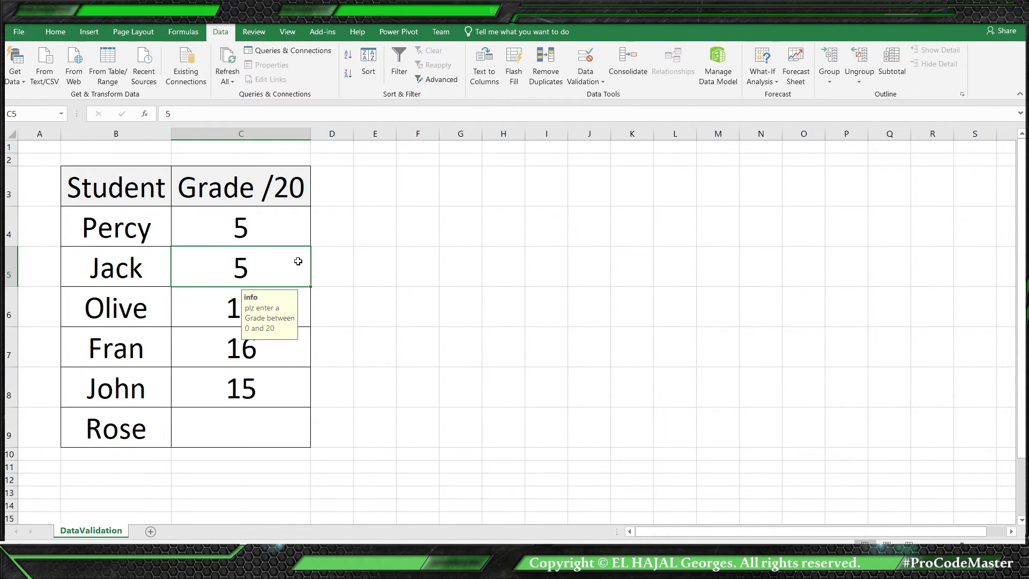
# Try to enter 444 in cell C5 to test the rule, retry the same value, and cancel the entry
pyautogui.write('444')
pyautogui.press('Return')
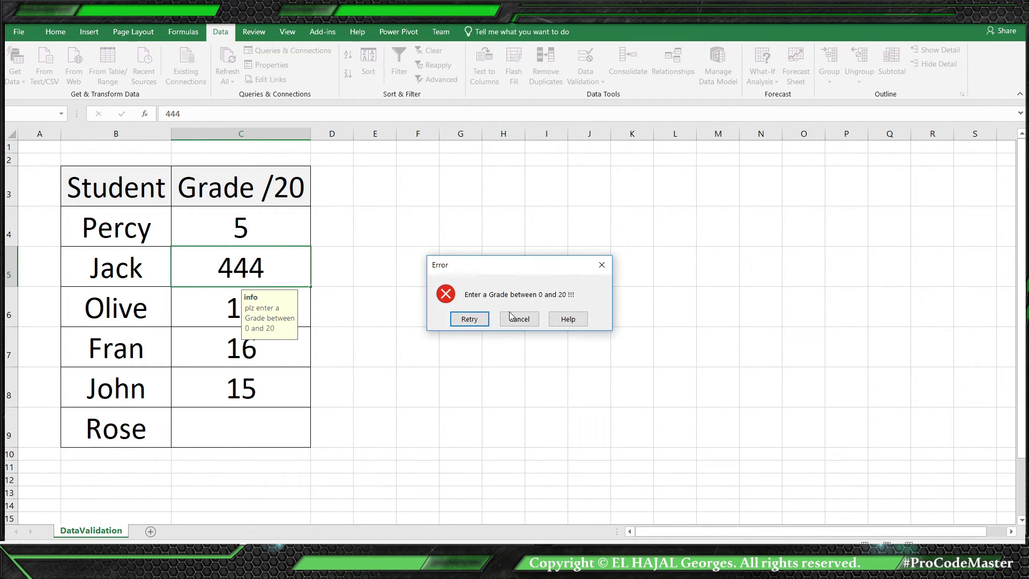
pyautogui.click(470, 319)
pyautogui.press('Return')
pyautogui.click(469, 318)
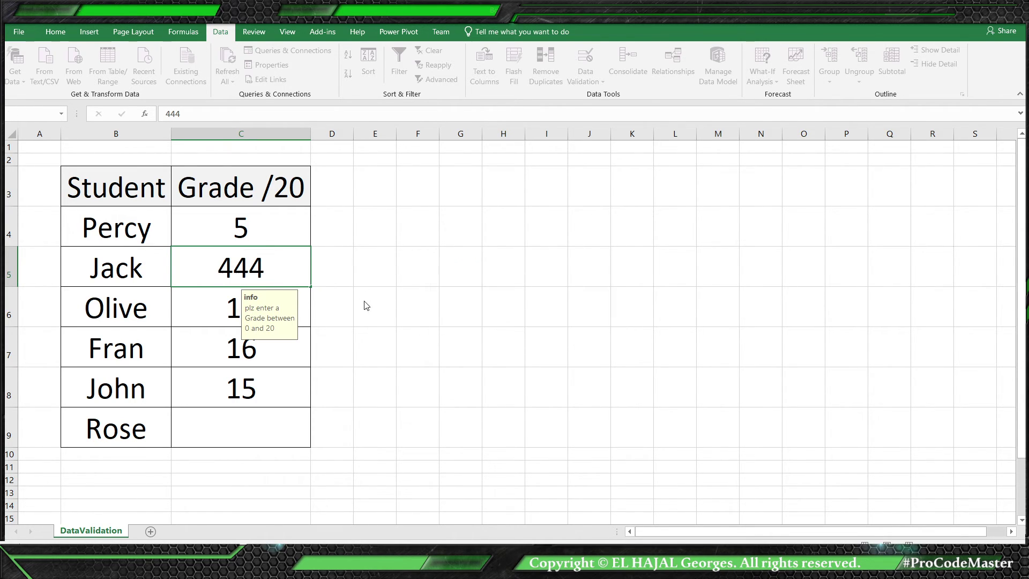
pyautogui.press('Return')
pyautogui.click(517, 320)
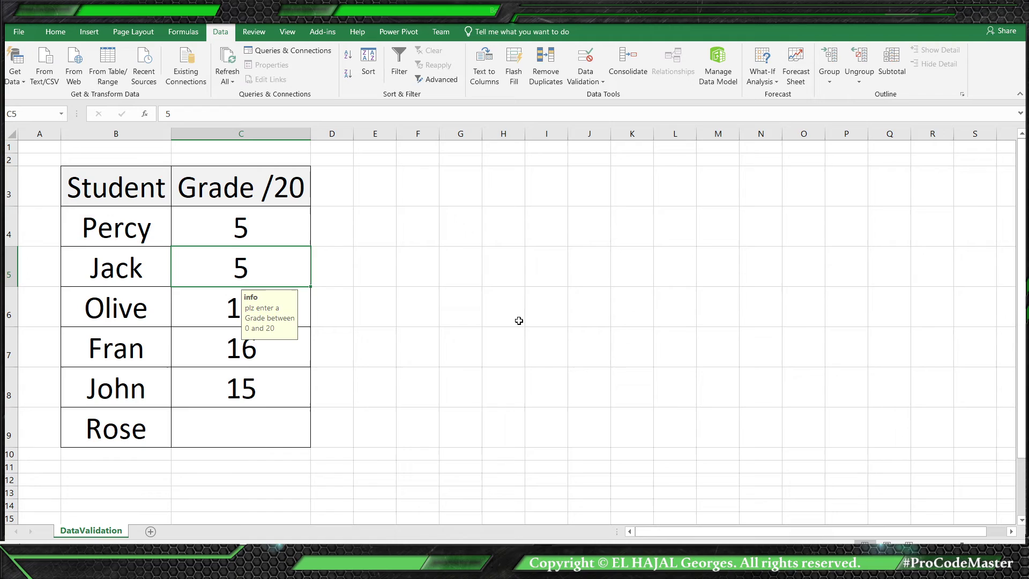
# Try to enter 50 in the empty grade cell C9 to test the validation rule
pyautogui.click(273, 417)
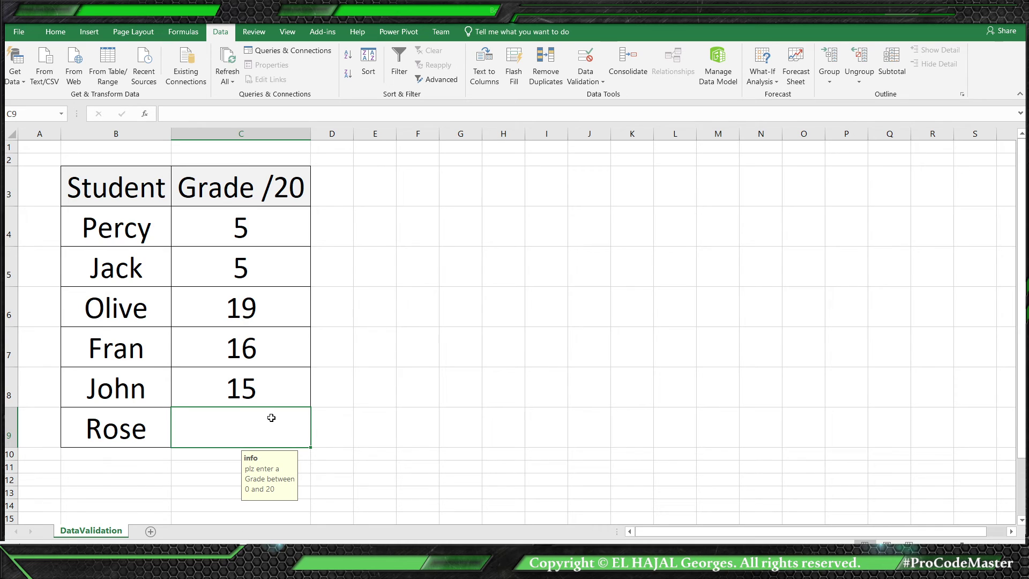
pyautogui.write('50')
pyautogui.press('Return')
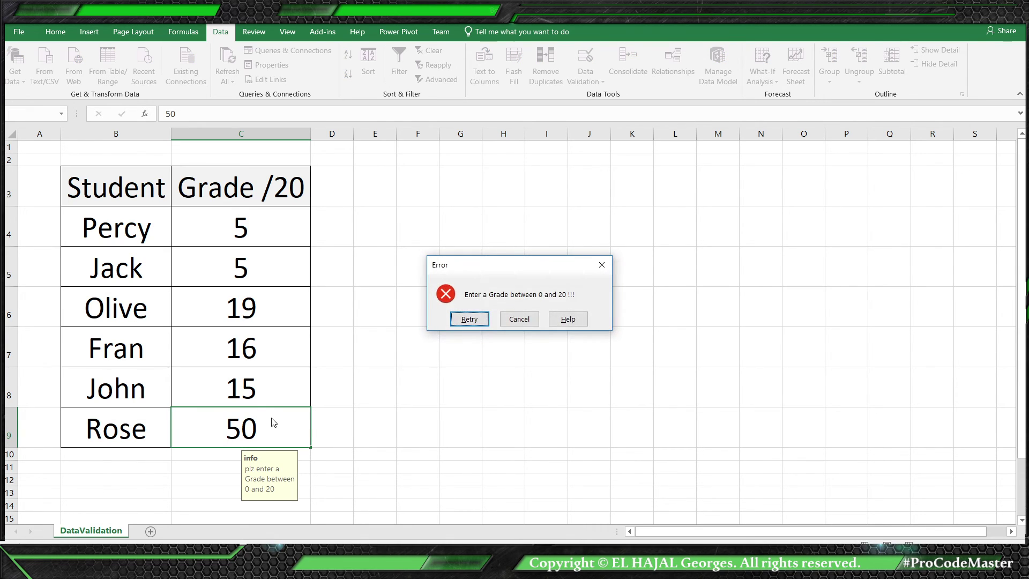
# Retry the rejected entry in cell C9 with the grade 12
pyautogui.click(468, 317)
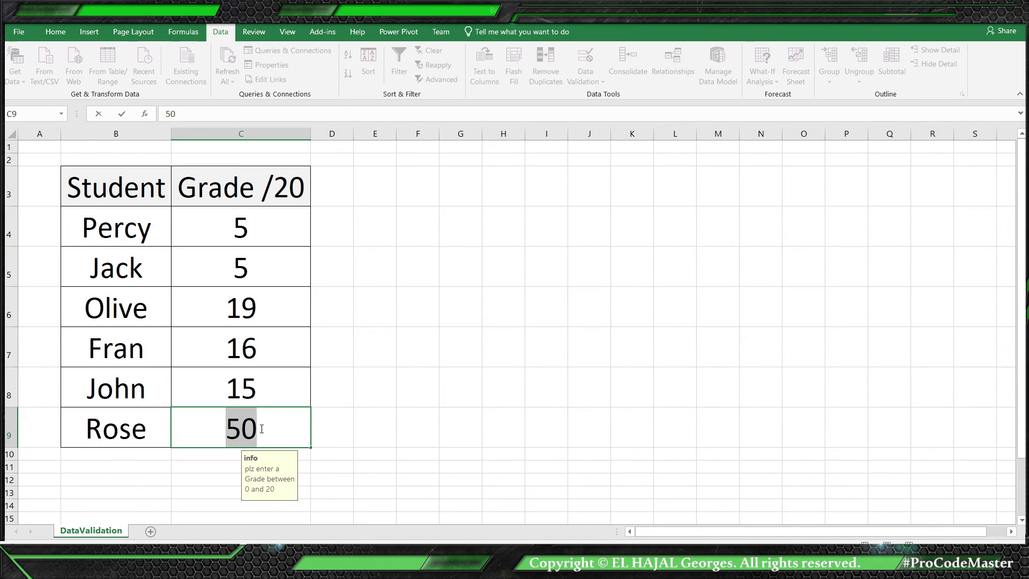
pyautogui.write('12')
pyautogui.press('Return')
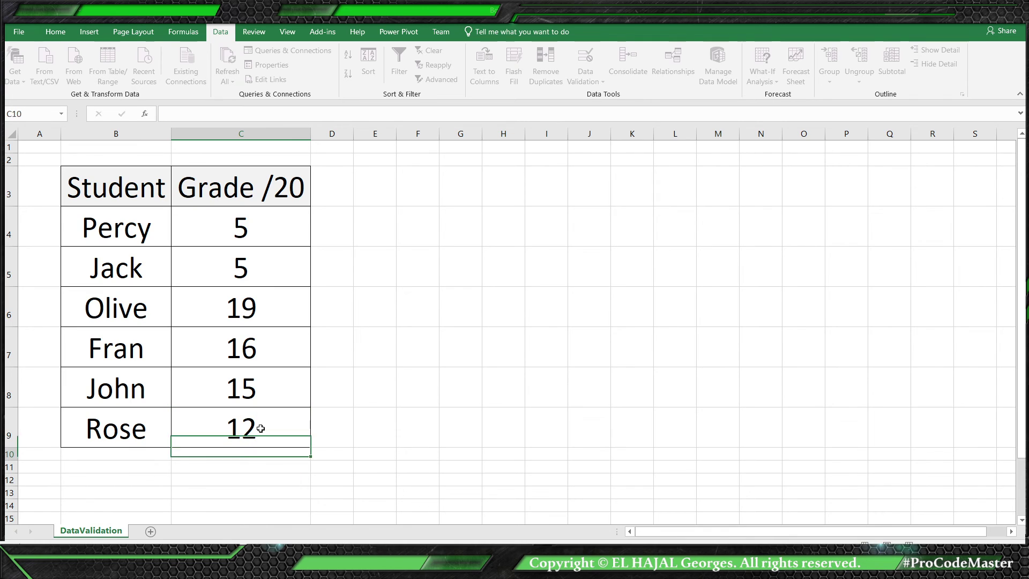